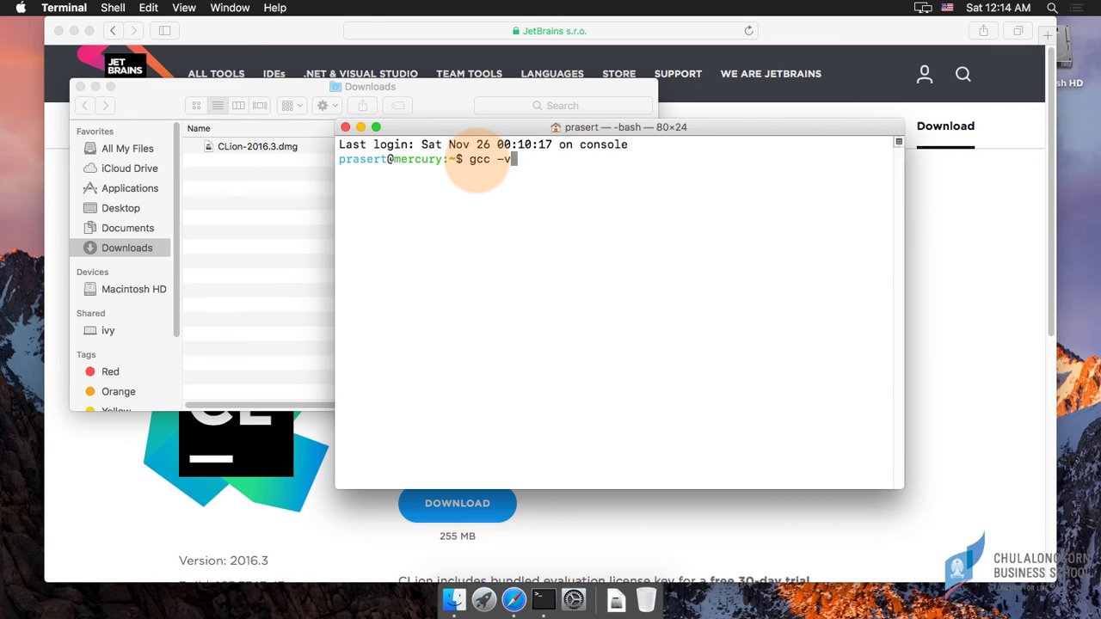
Step: Check the installed C compiler's version with gcc -v and close the terminal window
{"action": "key", "text": "Return"}
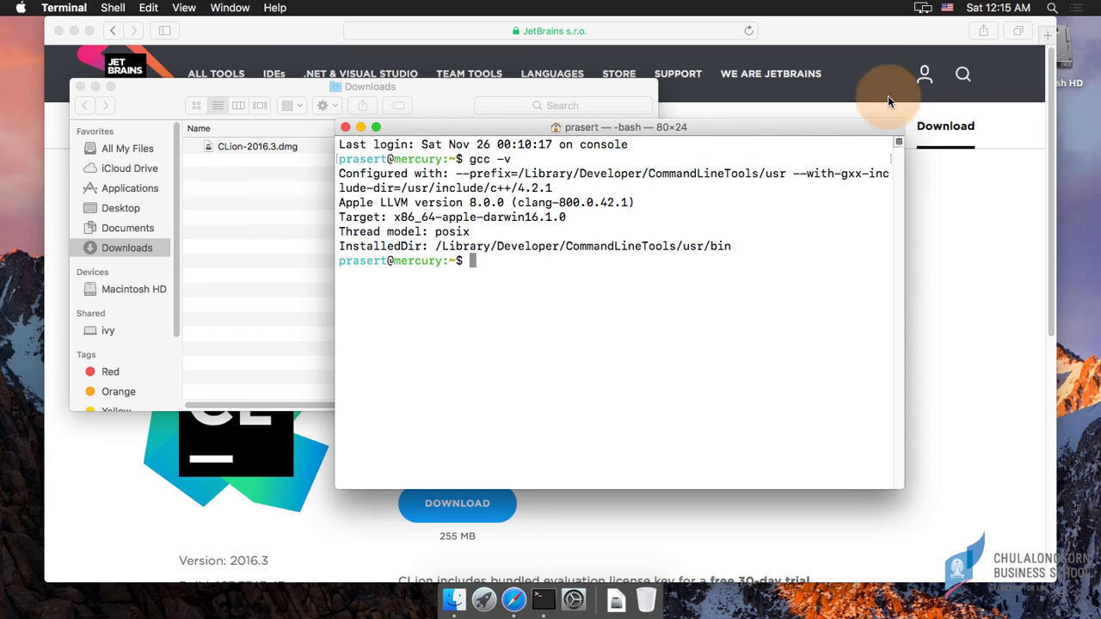
{"action": "left_click", "coordinate": [345, 127]}
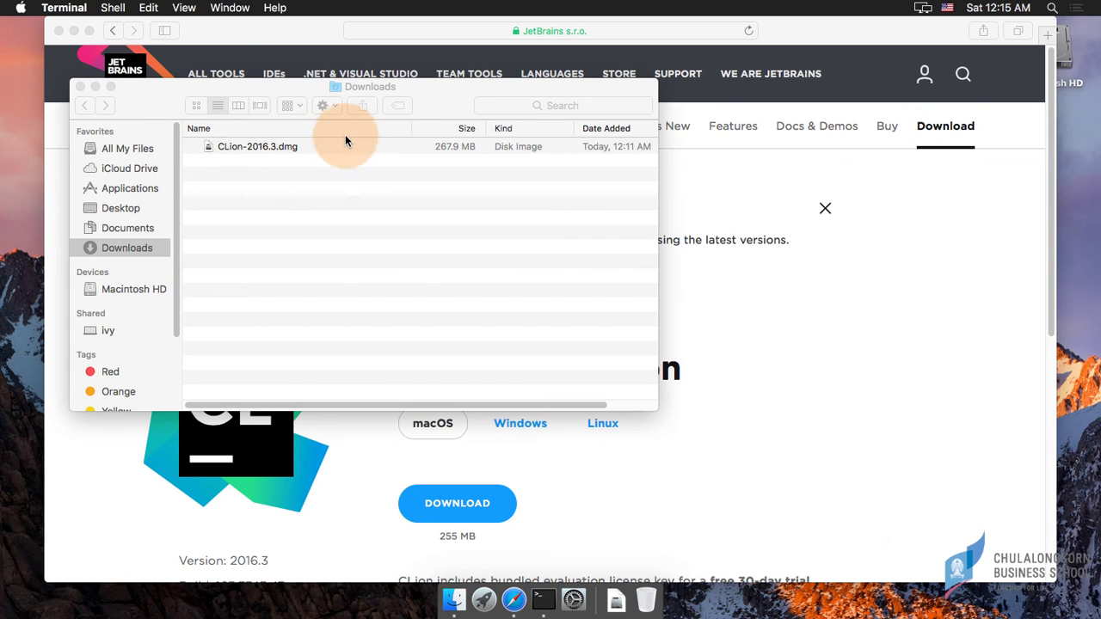
Step: Open the CLion-2016.3.dmg disk image from Downloads and copy CLion.app into the Applications folder
{"action": "left_click", "coordinate": [255, 148]}
{"action": "left_click", "coordinate": [225, 148]}
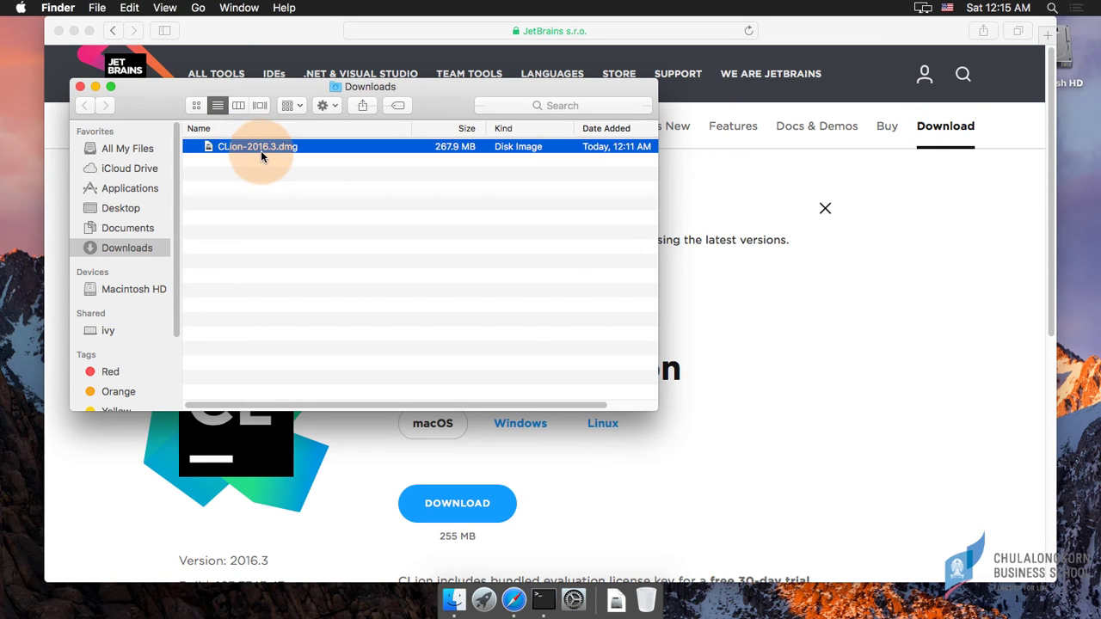
{"action": "double_click", "coordinate": [258, 150]}
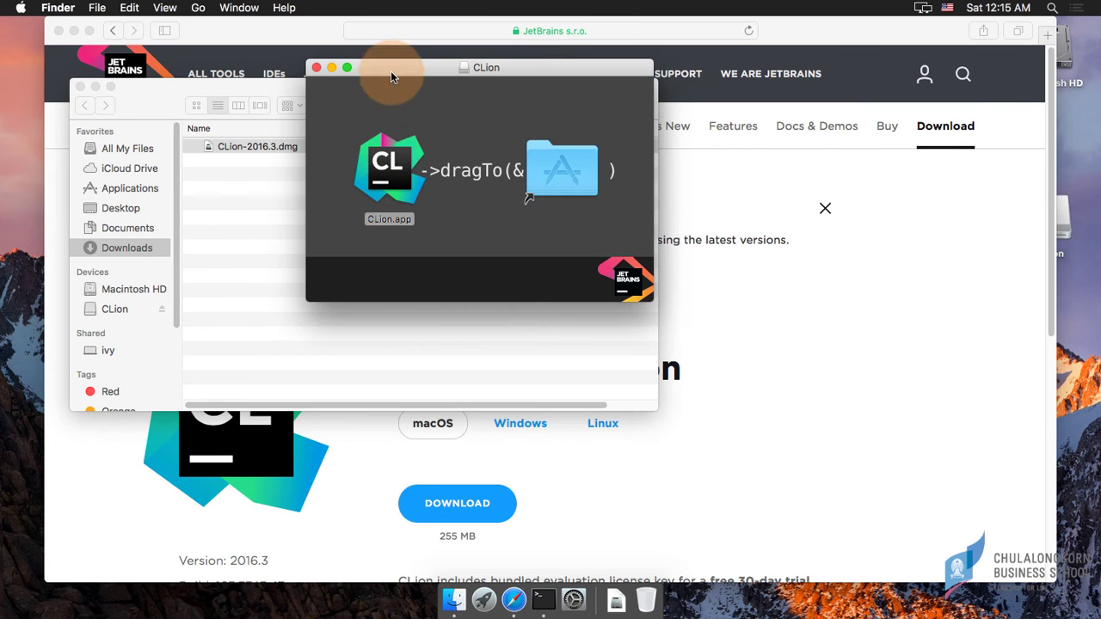
{"action": "left_click", "coordinate": [393, 176]}
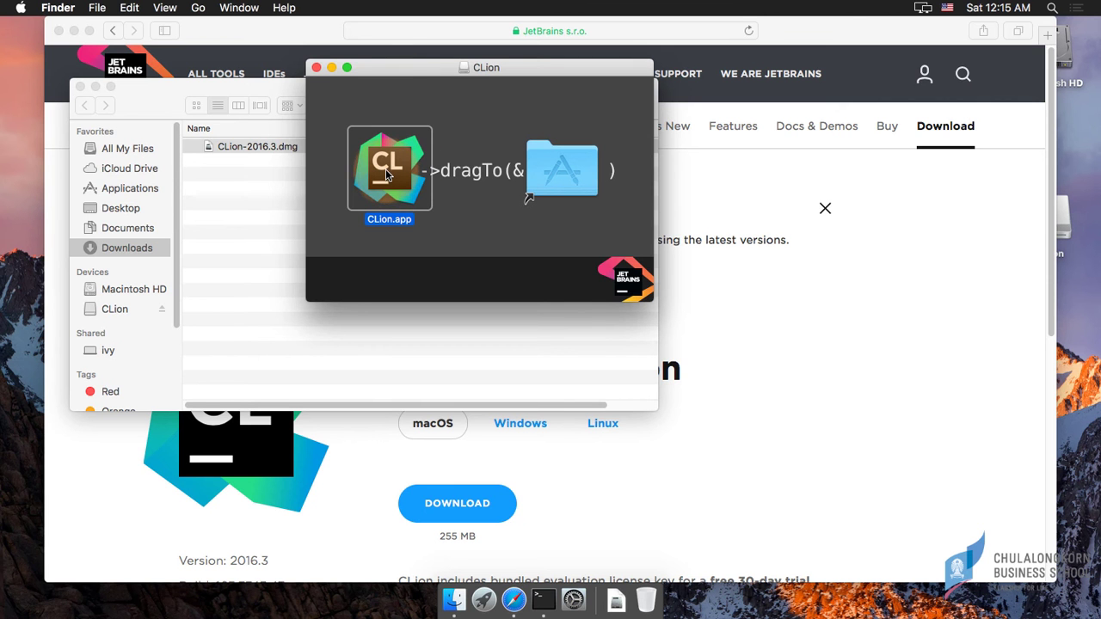
{"action": "left_click_drag", "start_coordinate": [382, 169], "coordinate": [560, 169]}
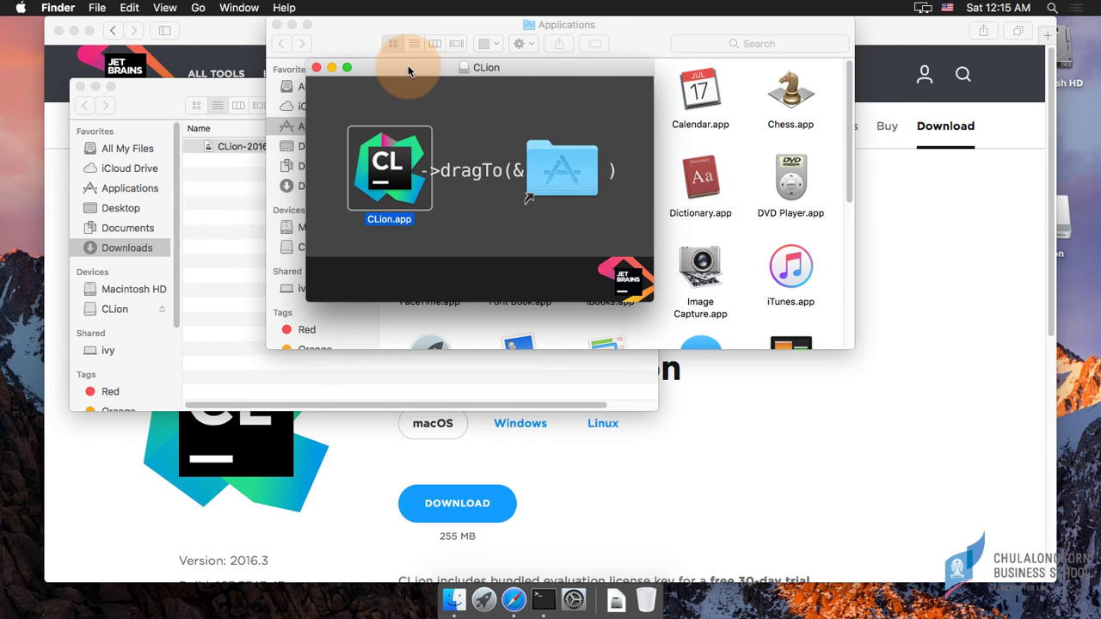
Step: Launch CLion from the Applications folder, declining to import previous settings and accepting the privacy policy
{"action": "left_click_drag", "start_coordinate": [407, 65], "coordinate": [697, 230]}
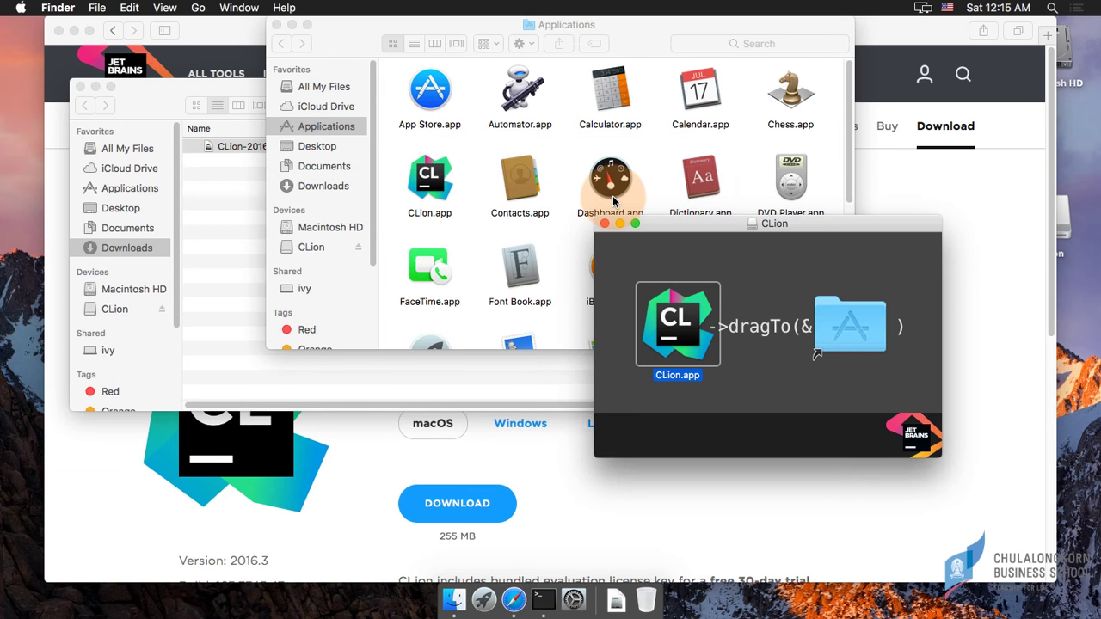
{"action": "left_click", "coordinate": [430, 177]}
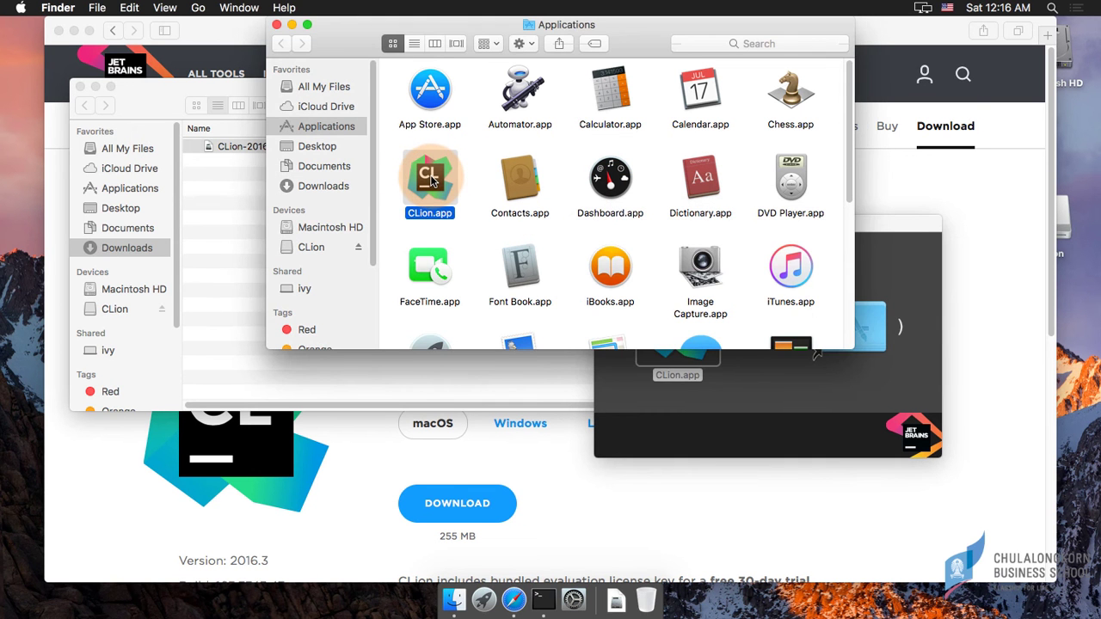
{"action": "double_click", "coordinate": [430, 176]}
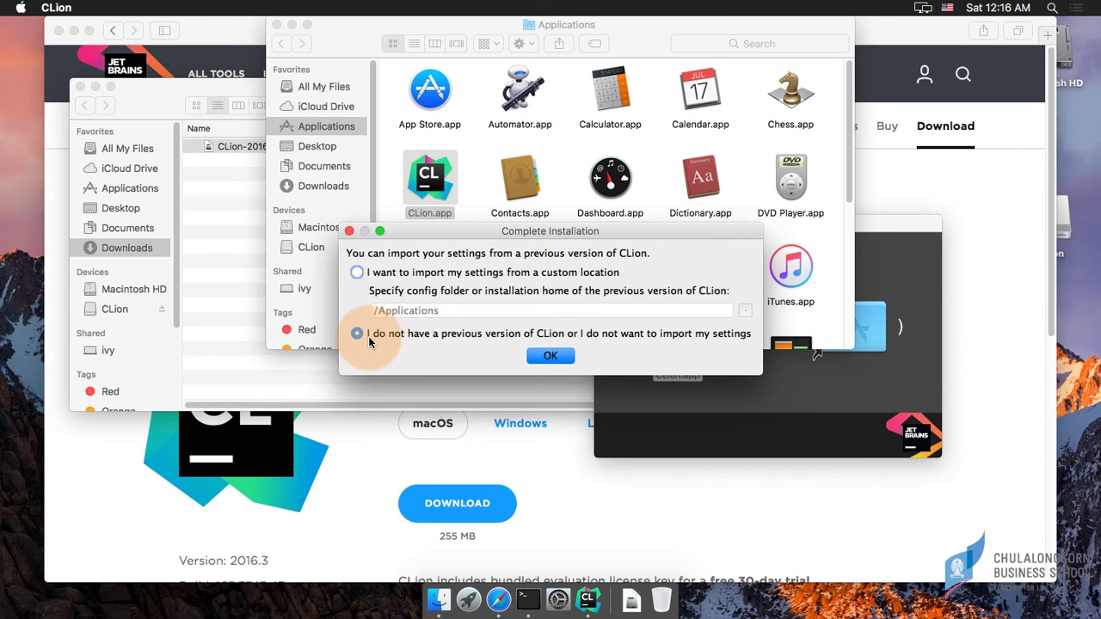
{"action": "left_click", "coordinate": [554, 358]}
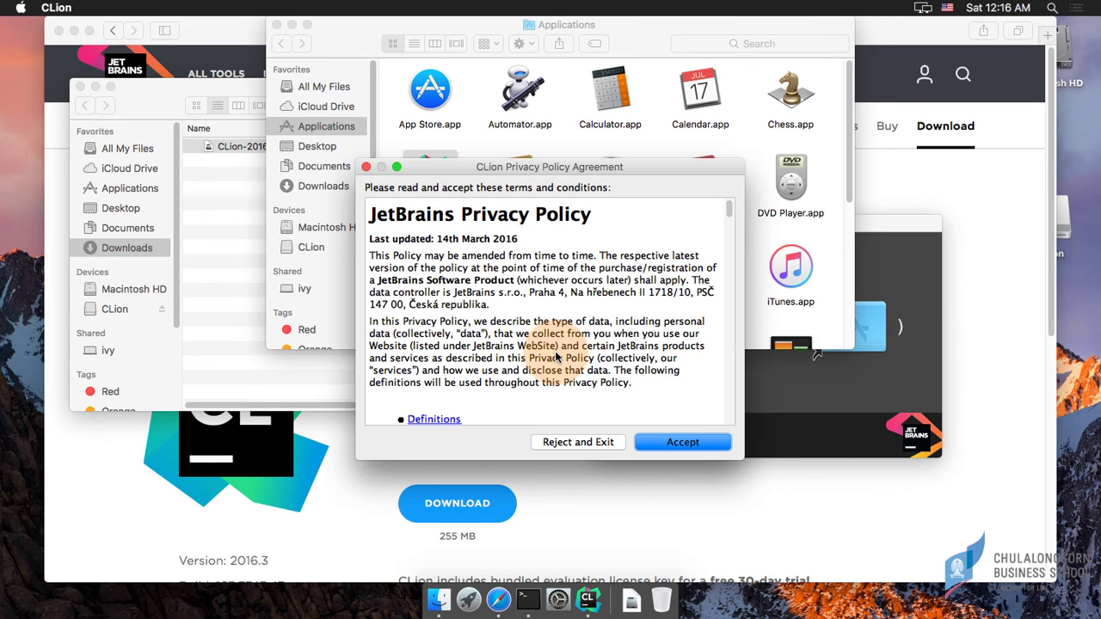
{"action": "left_click", "coordinate": [659, 442]}
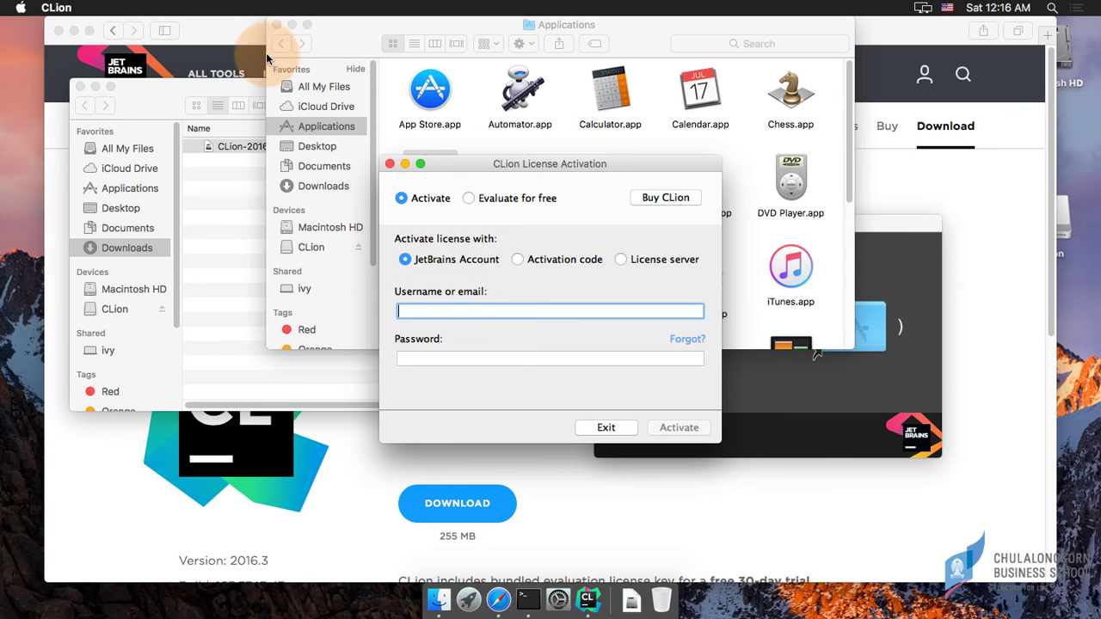
Step: Switch to Safari and search the web for "jetbrains student account"
{"action": "left_click", "coordinate": [240, 33]}
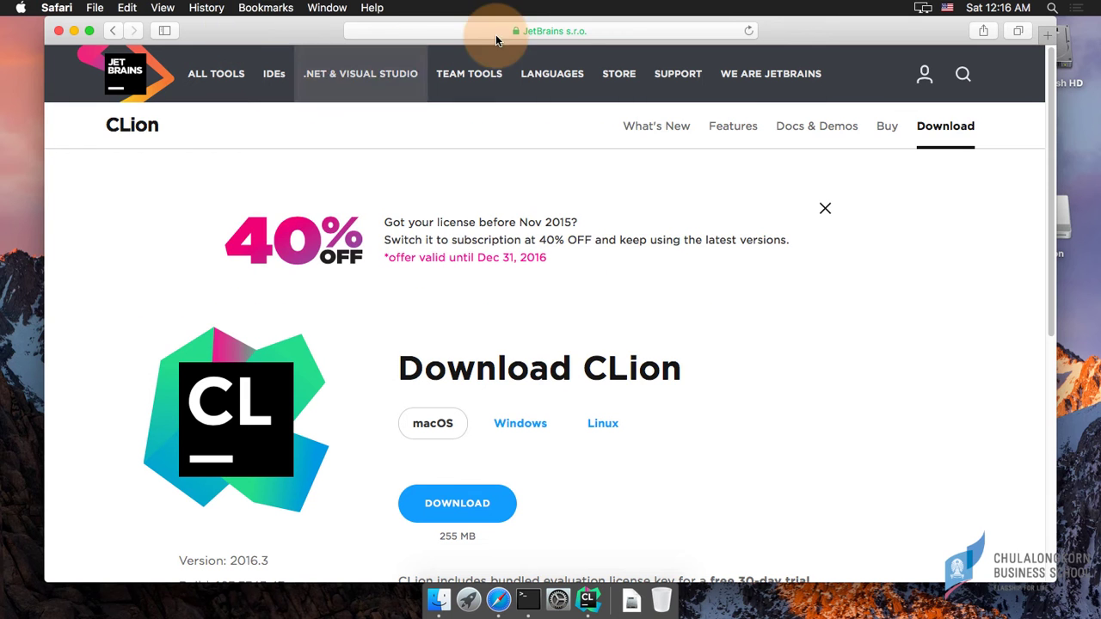
{"action": "left_click", "coordinate": [568, 32]}
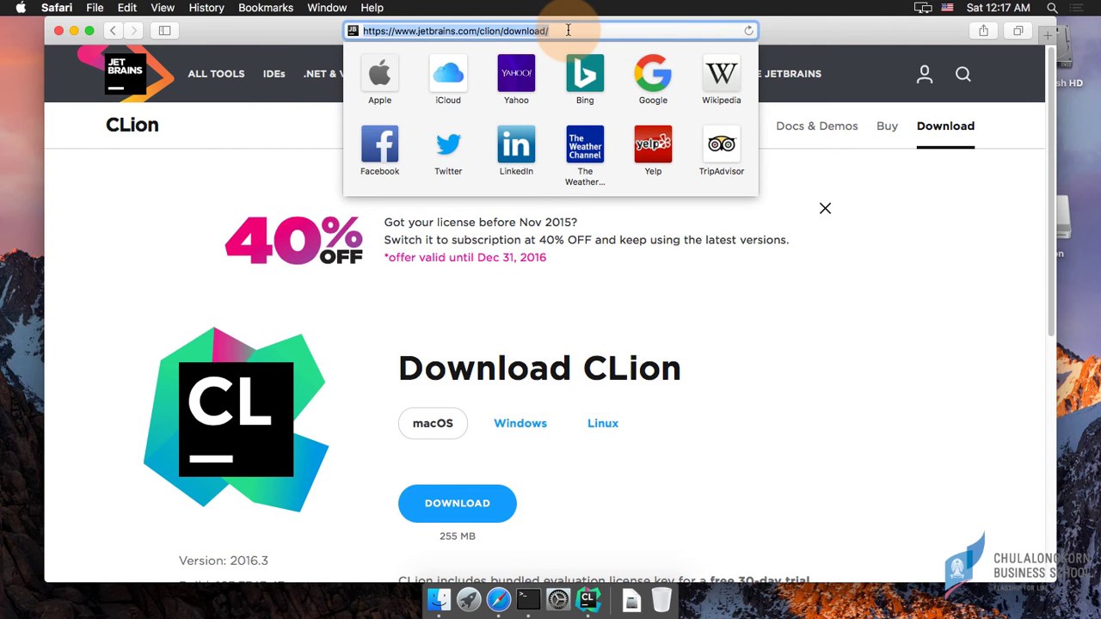
{"action": "type", "text": "jetb"}
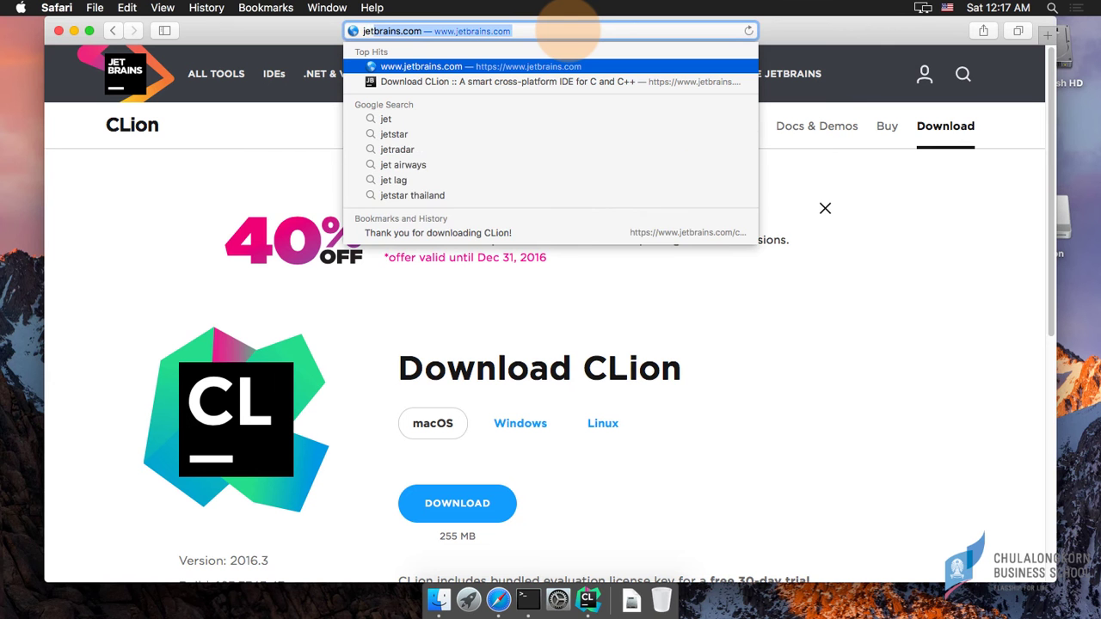
{"action": "type", "text": "rains stu"}
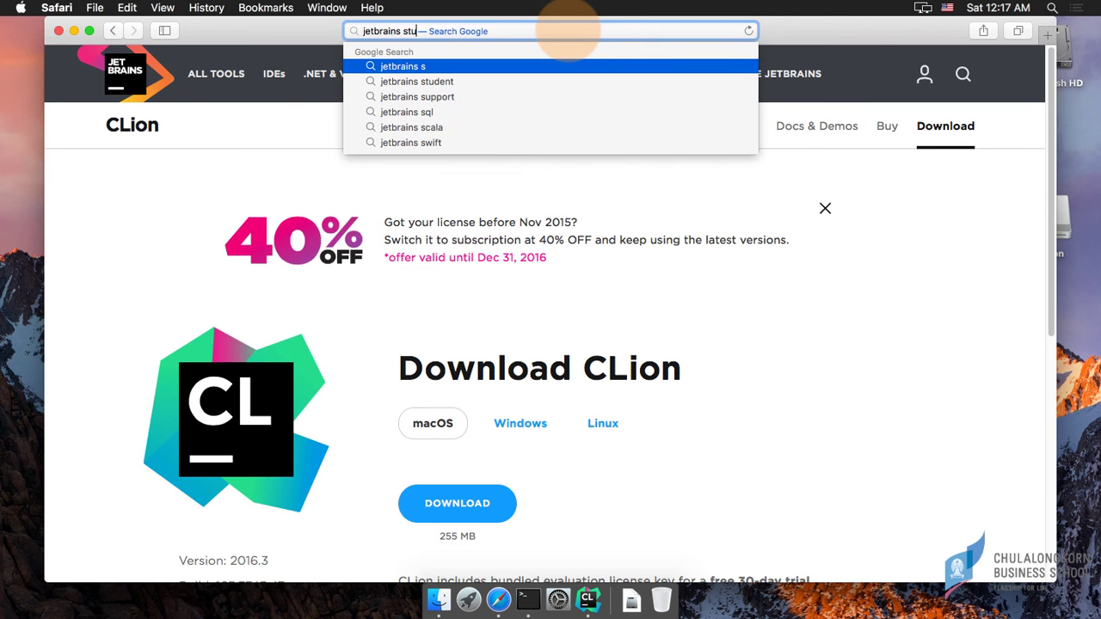
{"action": "type", "text": "dent account"}
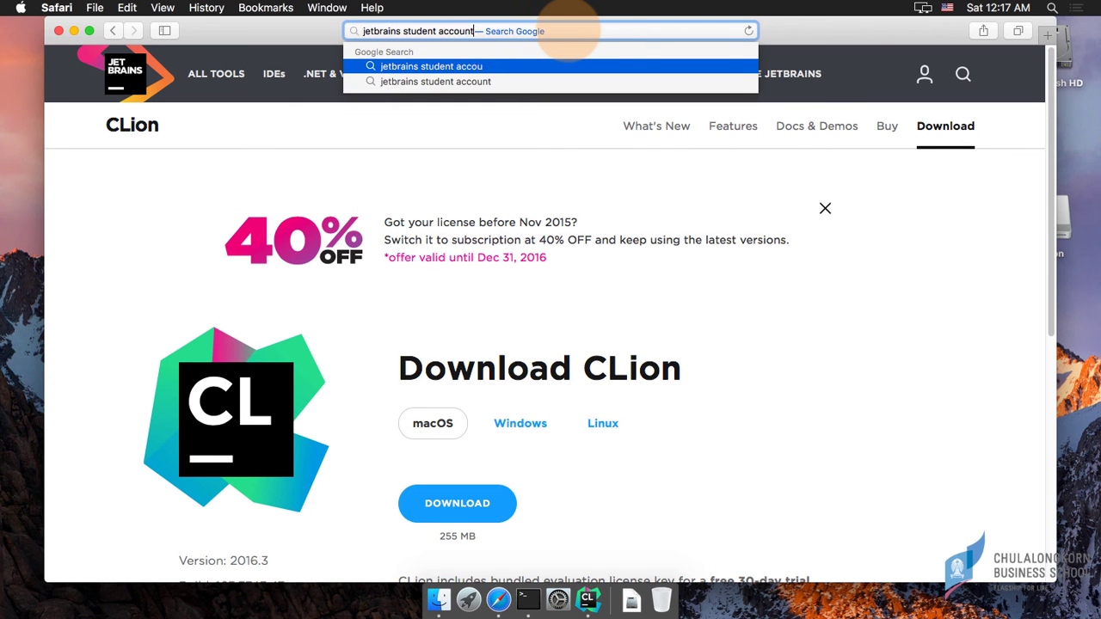
{"action": "key", "text": "Return"}
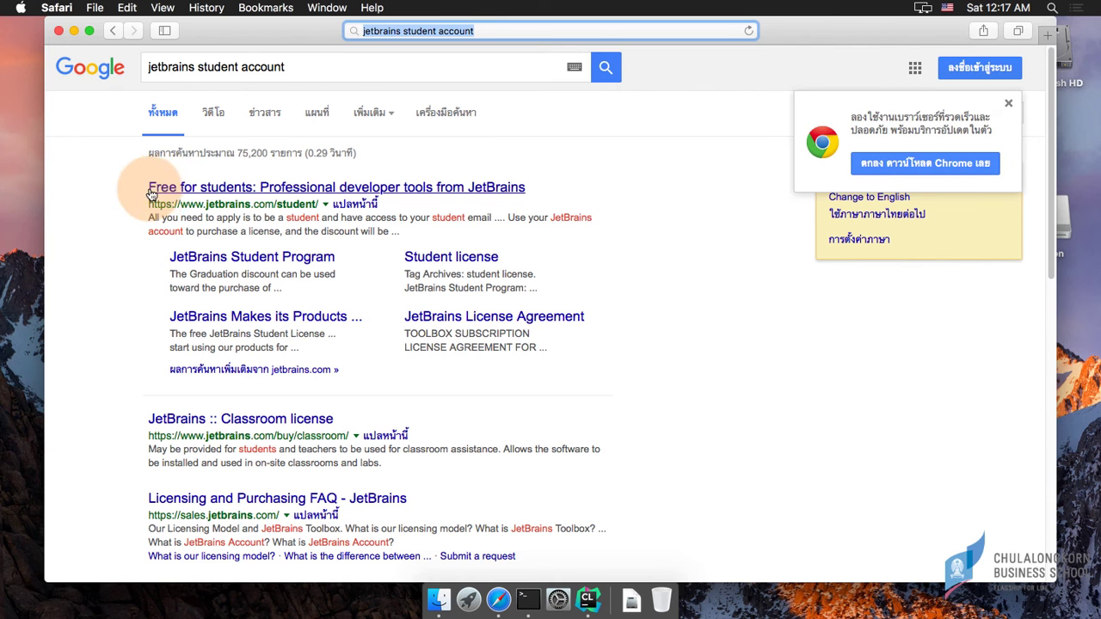
Step: Open JetBrains' free student license application form, examine its university e-mail requirement, and minimize the browser window
{"action": "left_click", "coordinate": [245, 194]}
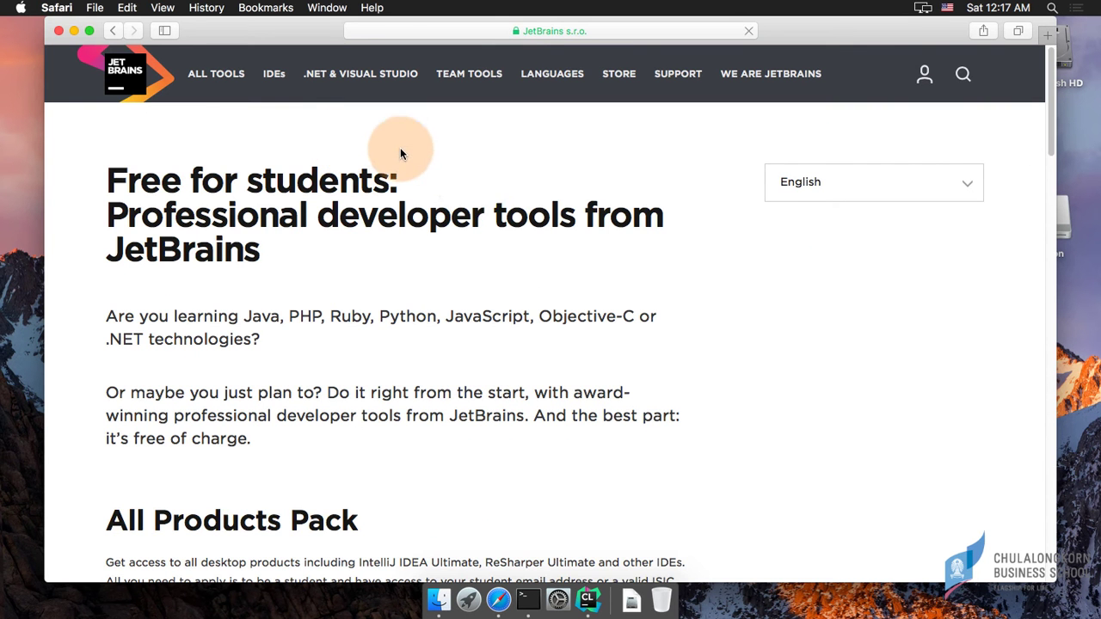
{"action": "scroll", "coordinate": [480, 180], "scroll_direction": "down", "scroll_amount": 10}
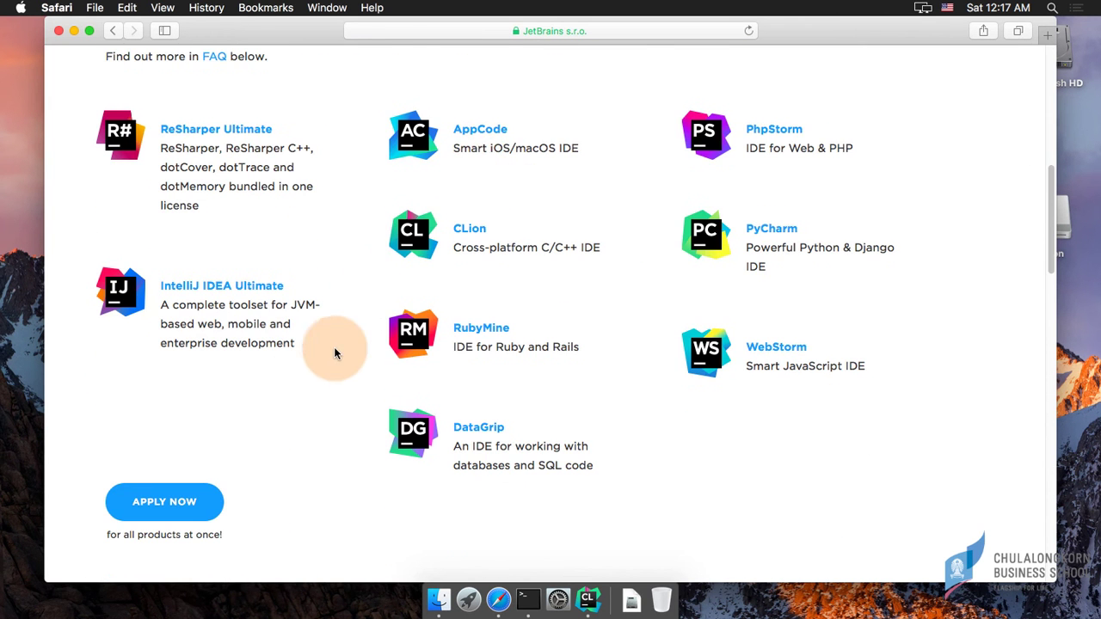
{"action": "left_click", "coordinate": [201, 484]}
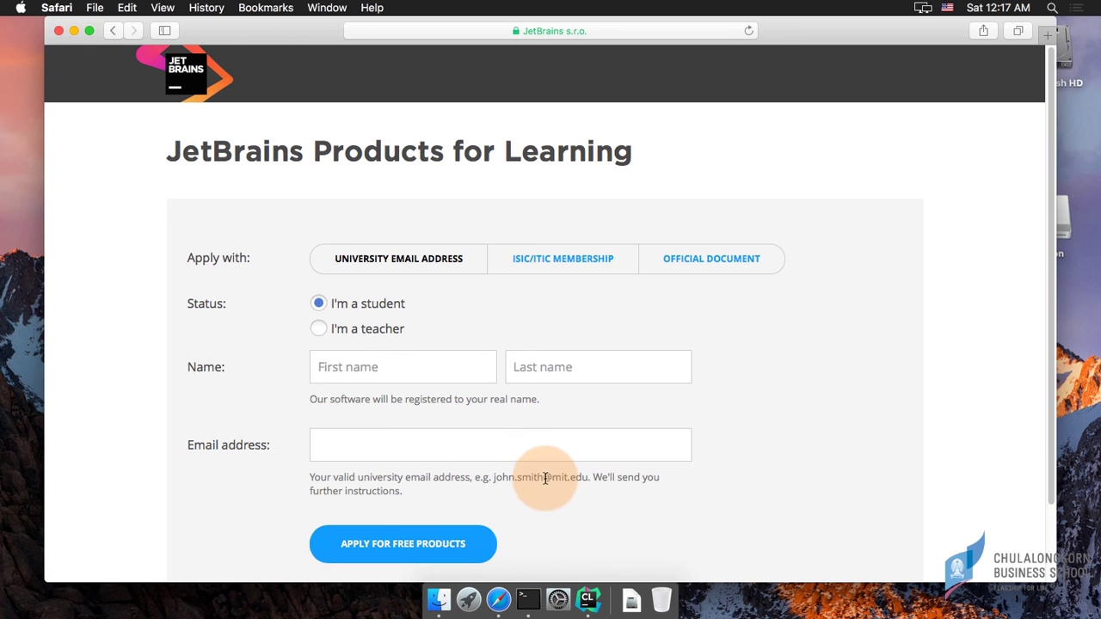
{"action": "left_click_drag", "start_coordinate": [544, 478], "coordinate": [588, 477]}
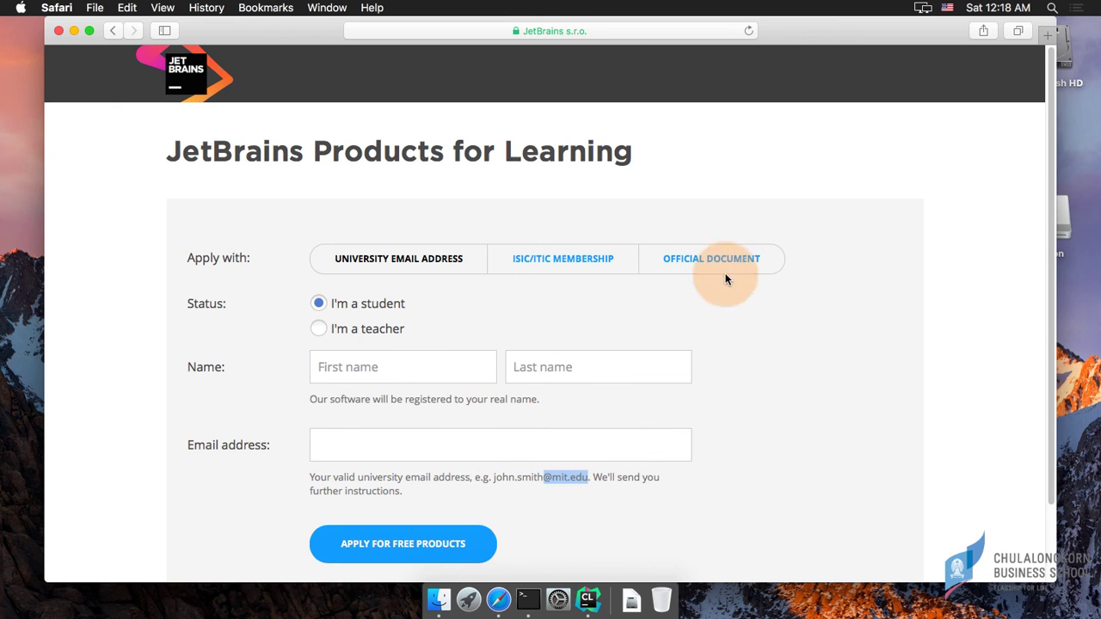
{"action": "left_click", "coordinate": [74, 30]}
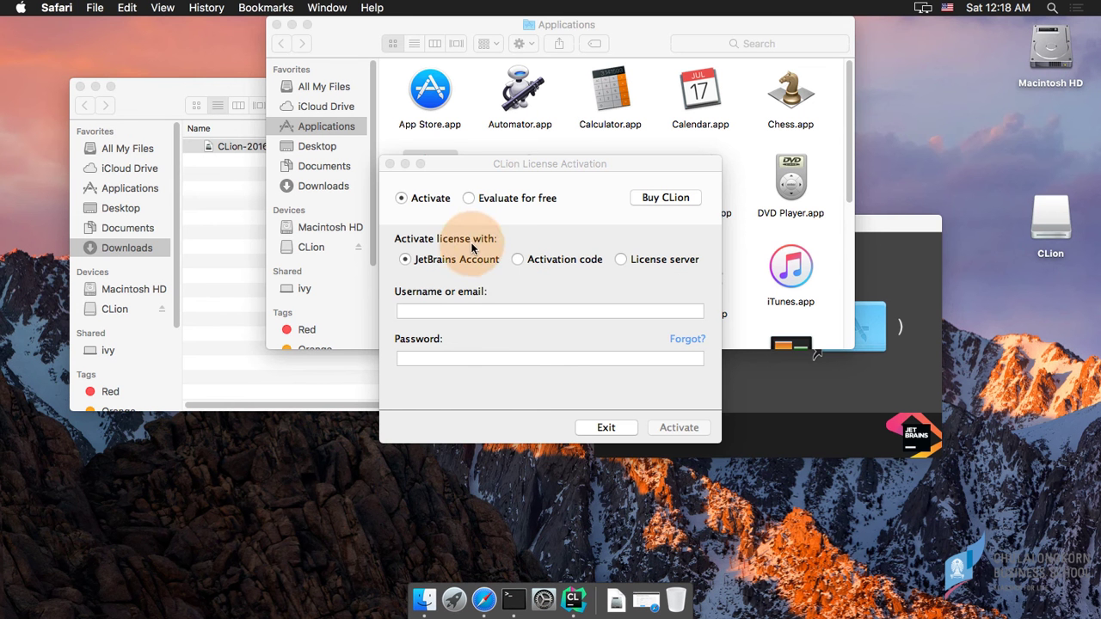
Step: Activate the CLion license with a JetBrains Account, entering the account username and password
{"action": "left_click", "coordinate": [437, 267]}
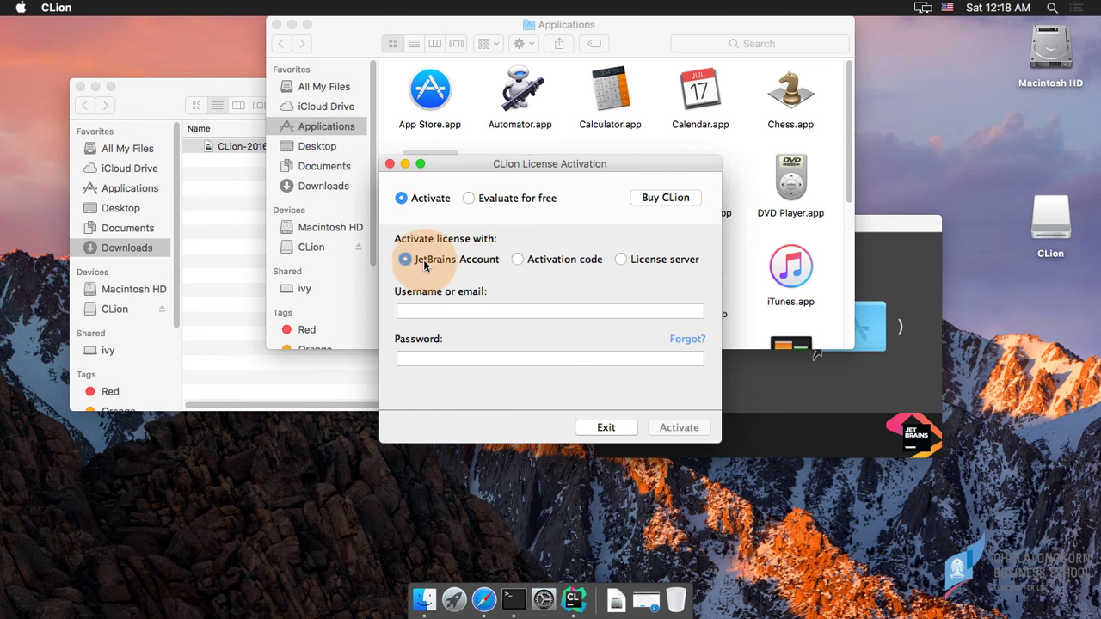
{"action": "left_click", "coordinate": [445, 313]}
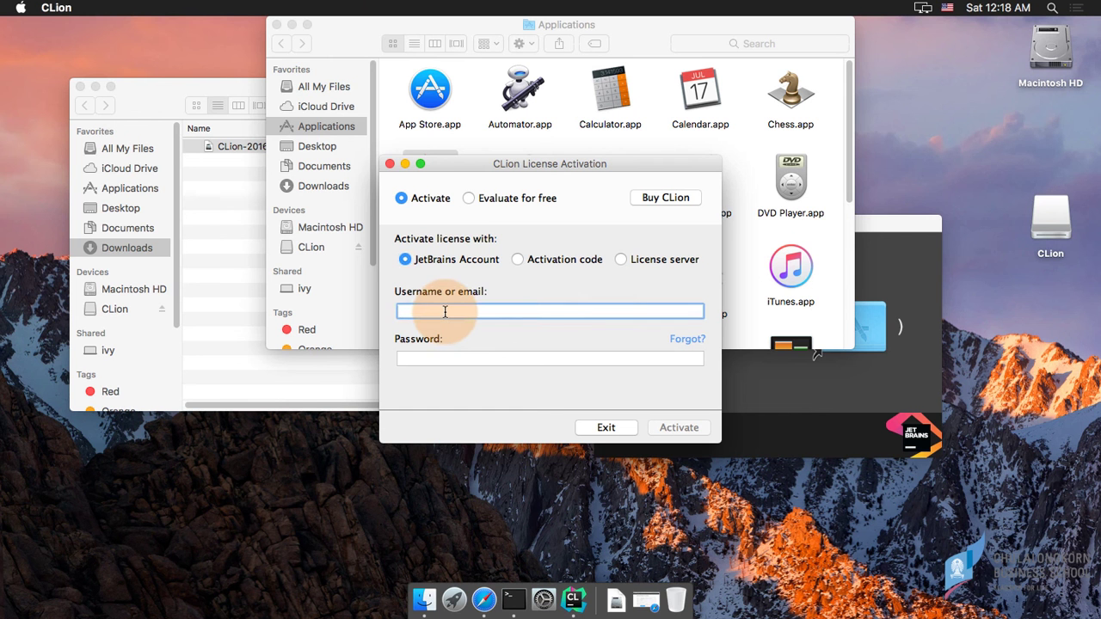
{"action": "key", "text": "Tab"}
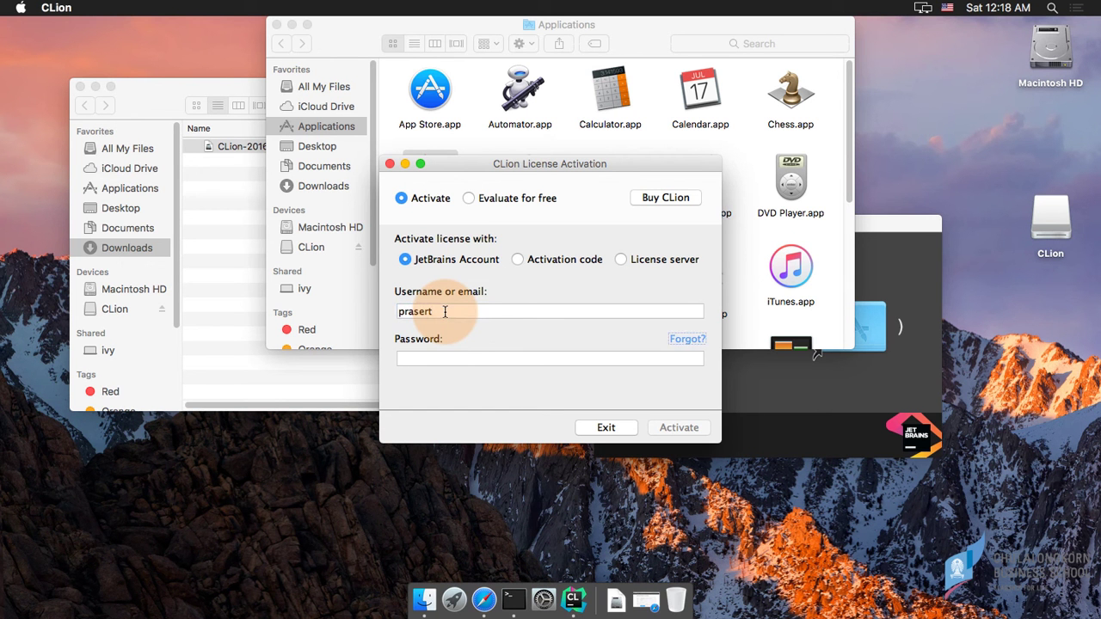
{"action": "left_click", "coordinate": [440, 356]}
{"action": "type", "text": "••"}
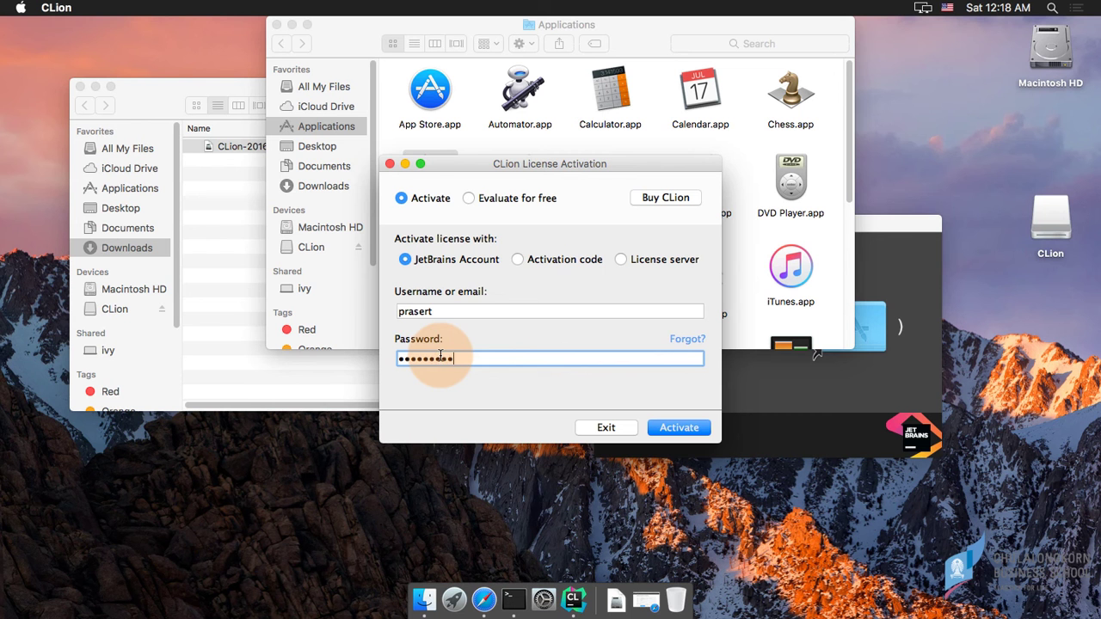
{"action": "left_click", "coordinate": [679, 427]}
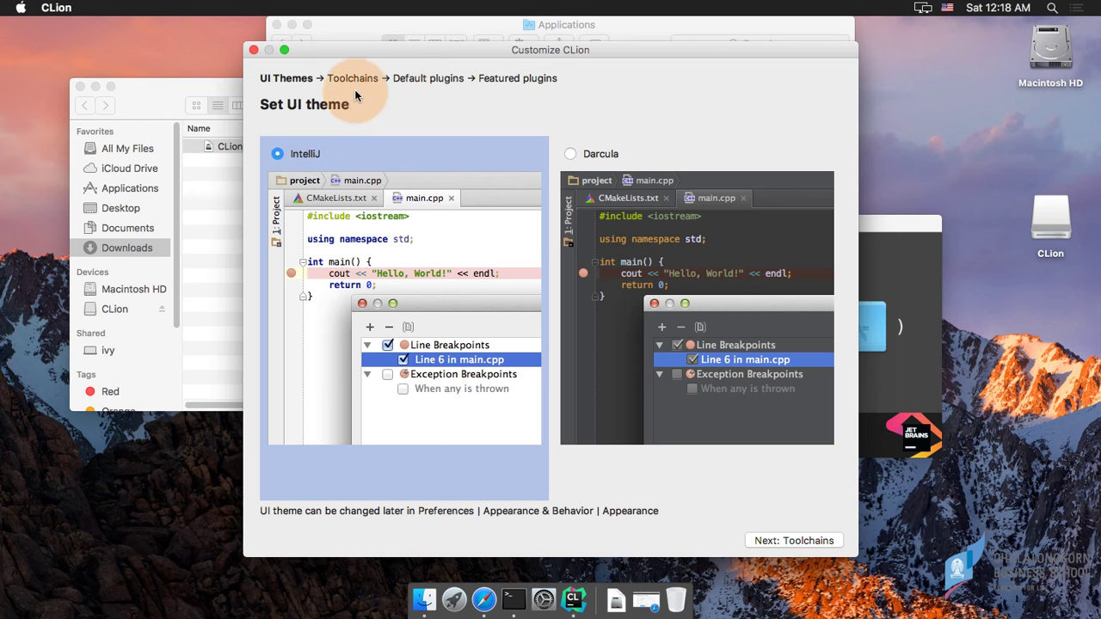
Step: Set the UI theme to Darcula and accept the bundled CMake 3.6.2 and bundled LLDB 3.9.0 toolchain
{"action": "left_click", "coordinate": [570, 154]}
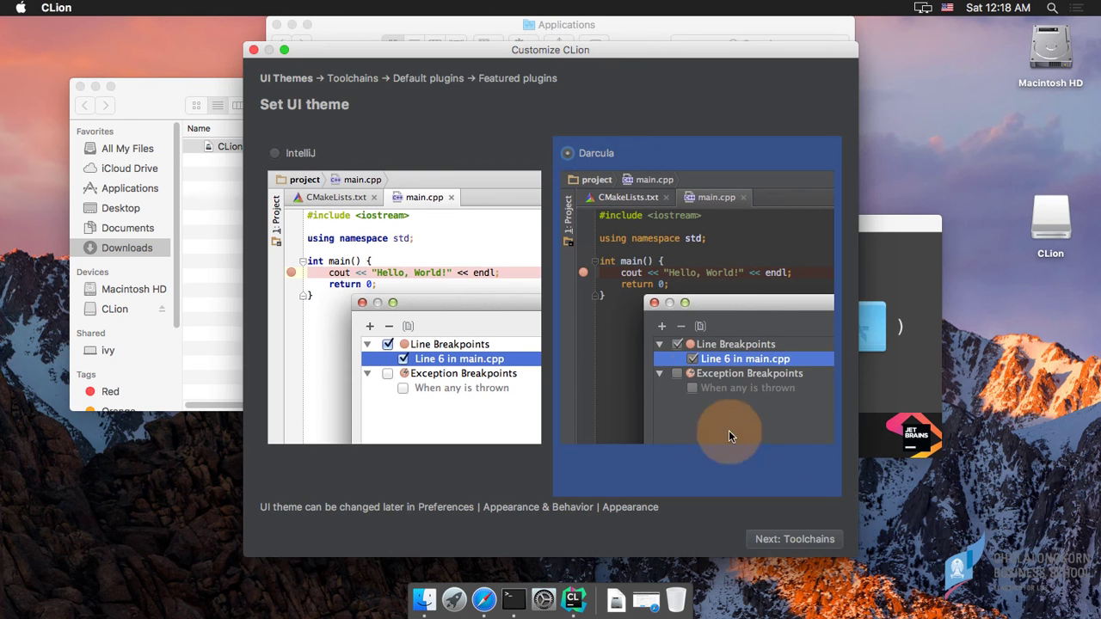
{"action": "left_click", "coordinate": [781, 538]}
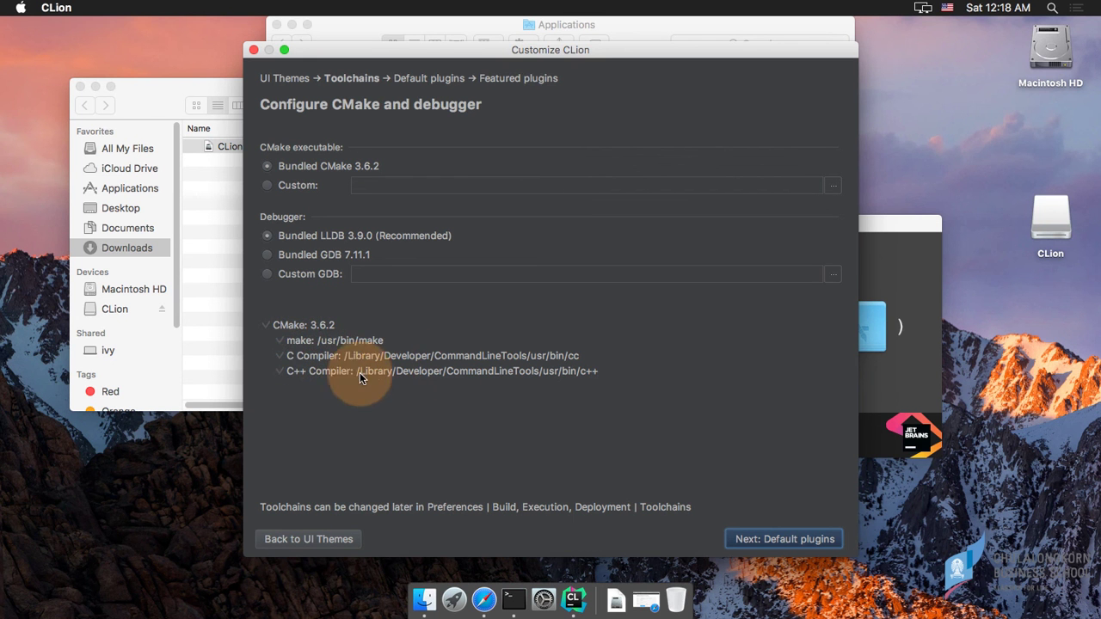
{"action": "left_click", "coordinate": [757, 541]}
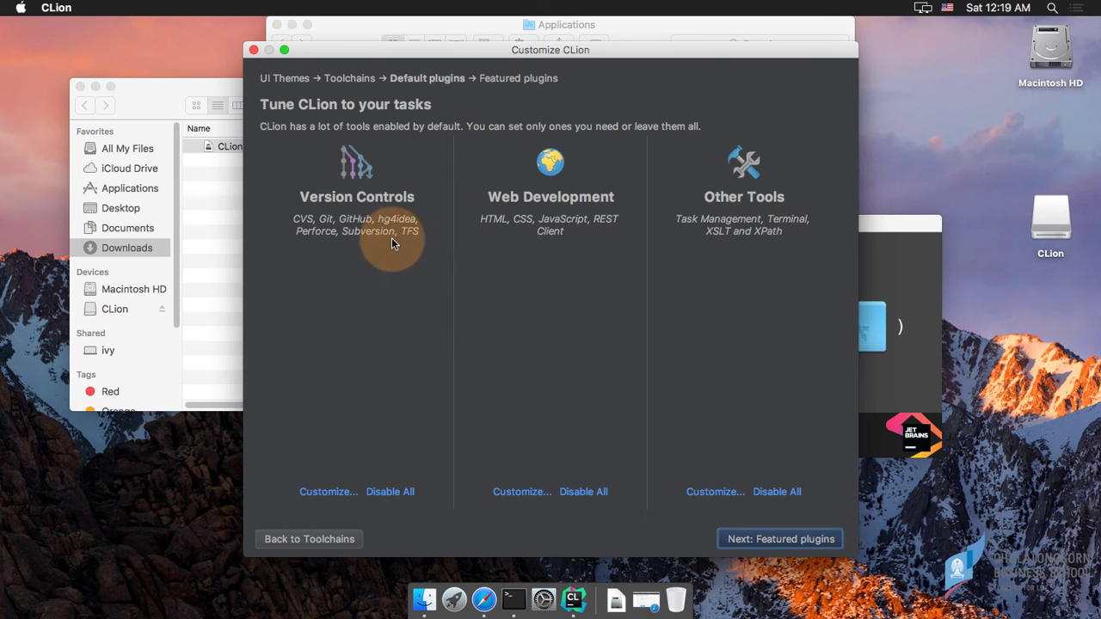
Step: Disable all Version Controls, Web Development and Other Tools plugins, and finish the setup without installing featured plugins
{"action": "left_click", "coordinate": [393, 491]}
{"action": "left_click", "coordinate": [582, 496]}
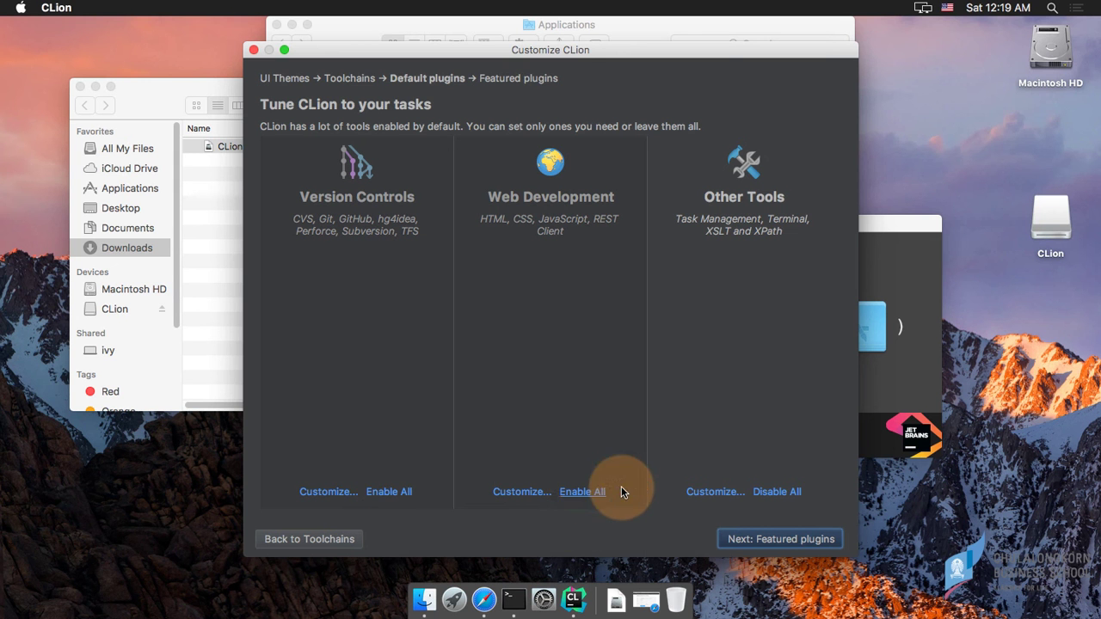
{"action": "left_click", "coordinate": [768, 493]}
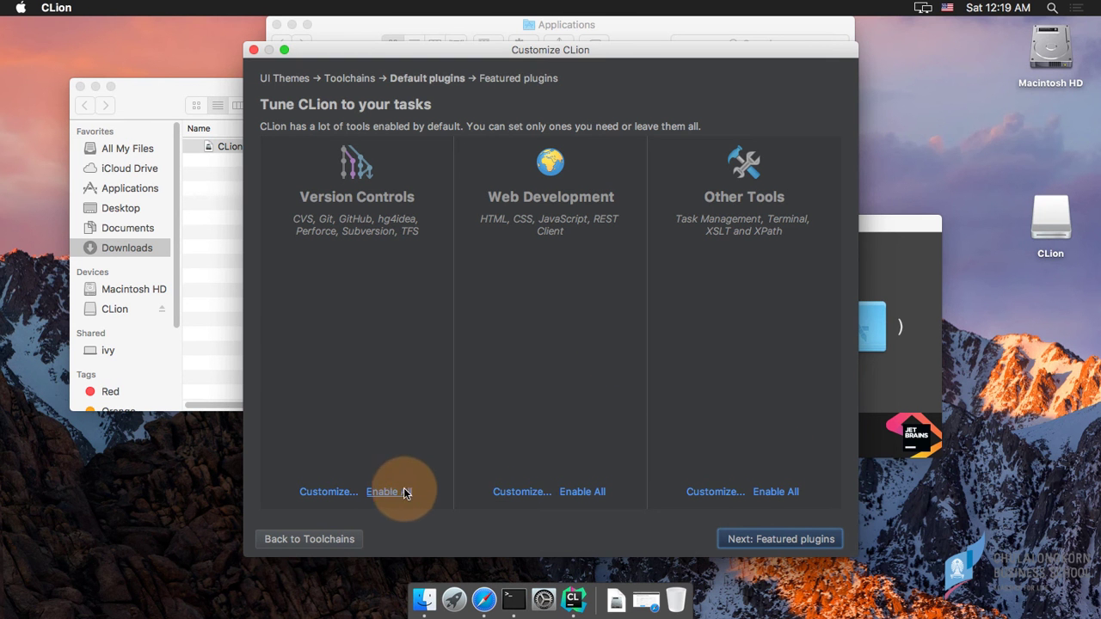
{"action": "left_click", "coordinate": [747, 540]}
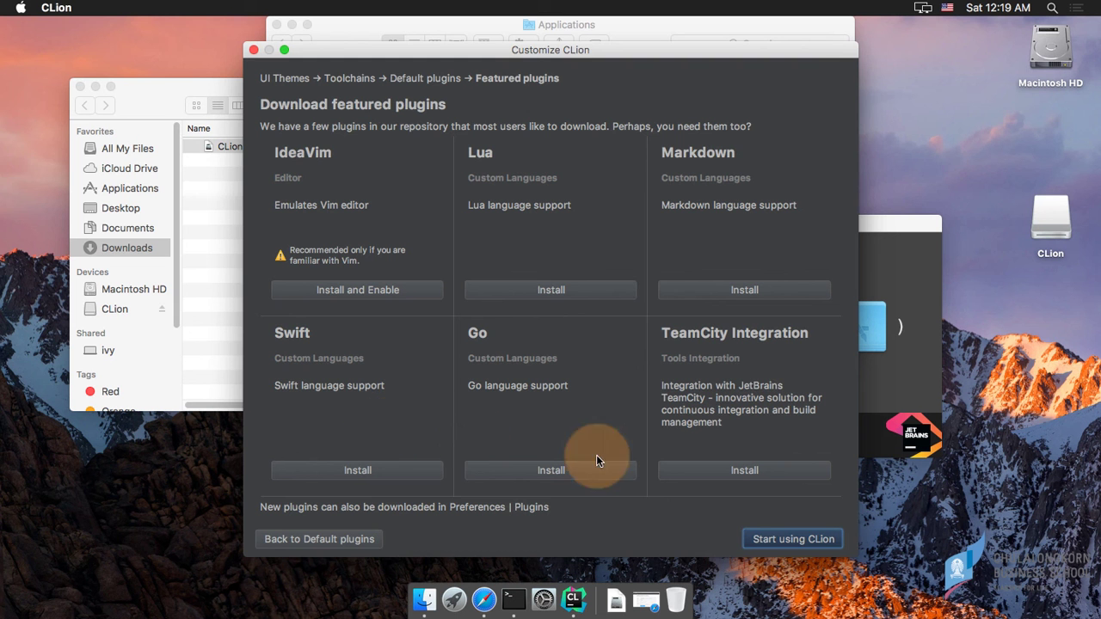
{"action": "left_click", "coordinate": [788, 540]}
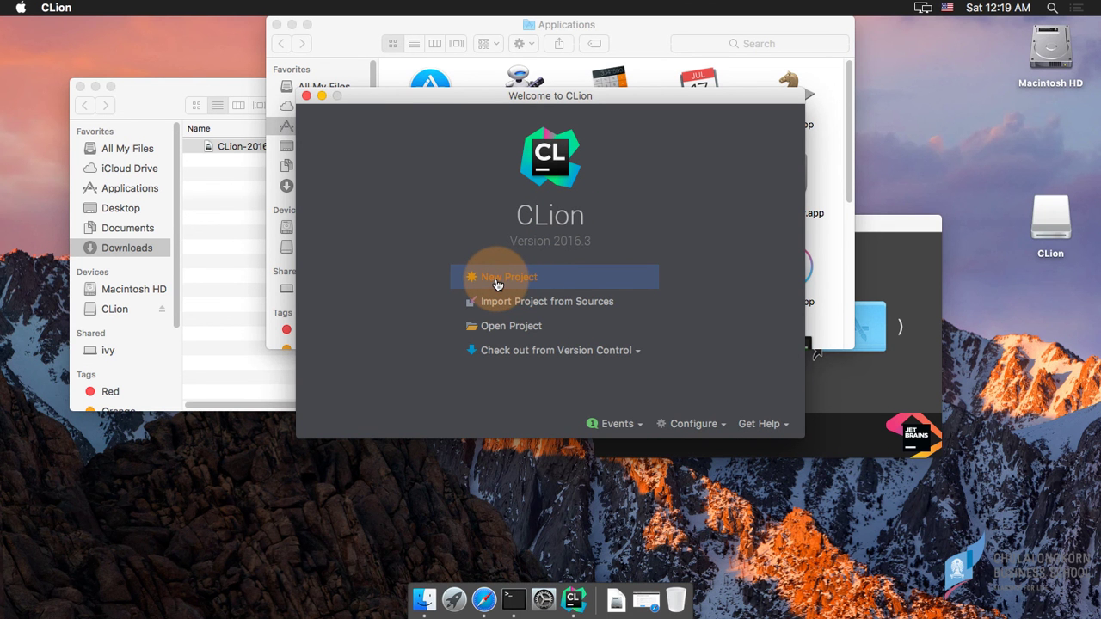
Step: Create a new CMake project named demo in its default location and close the Tip of the Day
{"action": "left_click", "coordinate": [497, 284]}
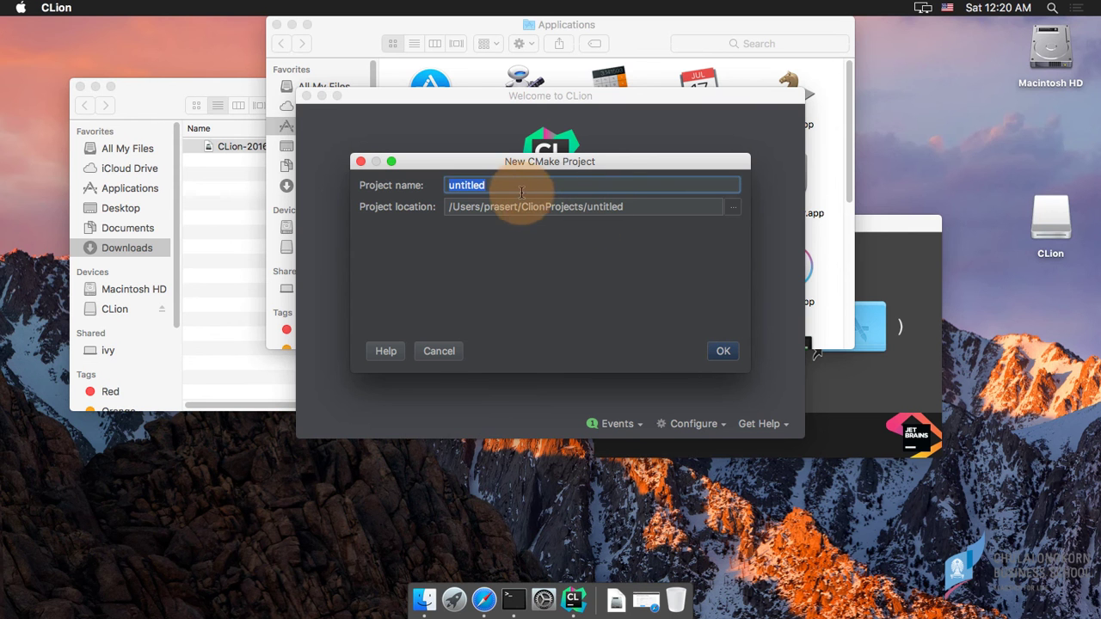
{"action": "type", "text": "demo"}
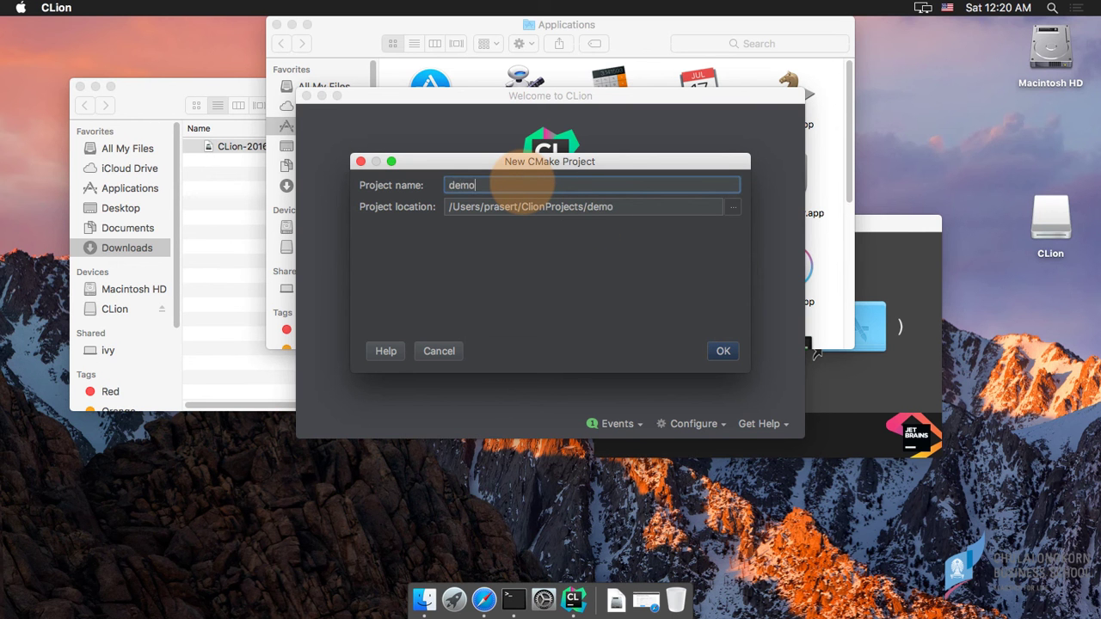
{"action": "left_click", "coordinate": [720, 354]}
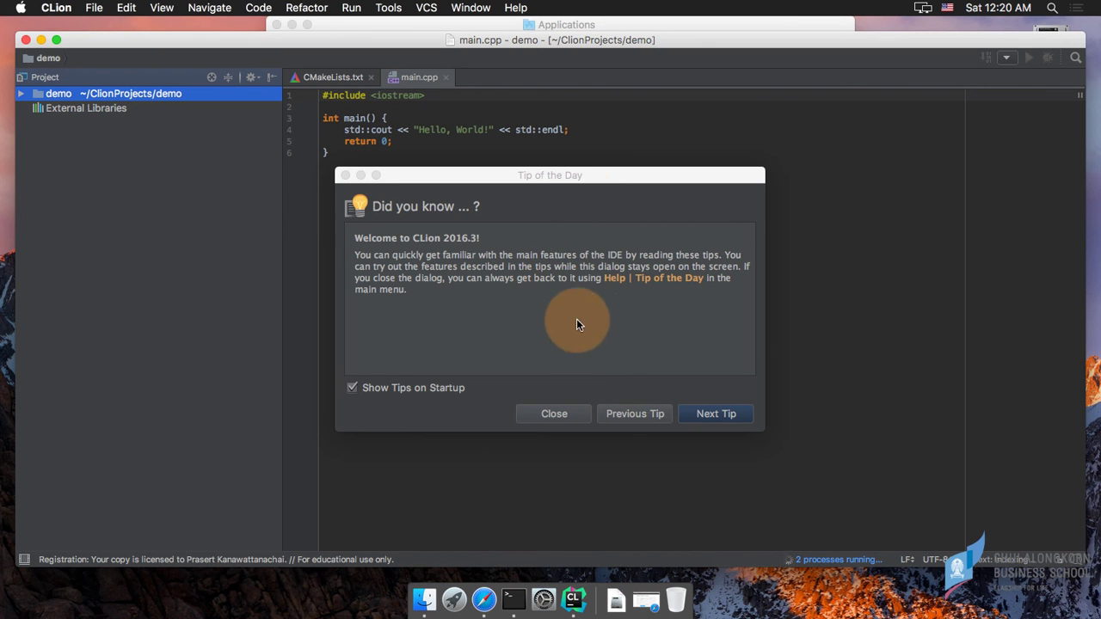
{"action": "left_click", "coordinate": [555, 414]}
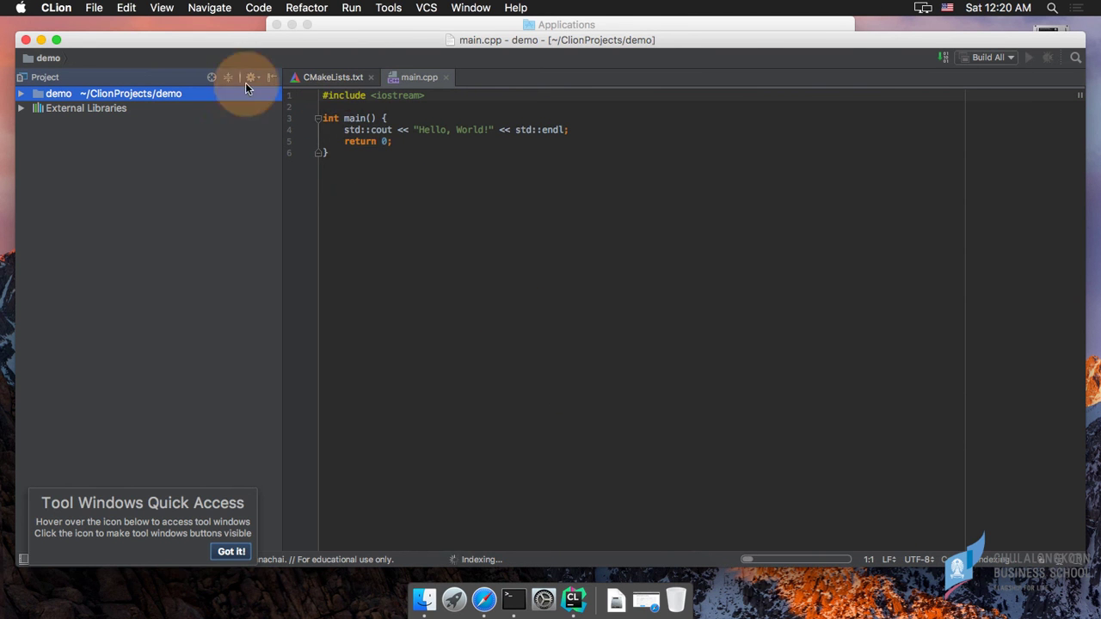
Step: Set the editor font size to 16 in the Colors & Fonts preferences and apply the change
{"action": "left_click", "coordinate": [57, 9]}
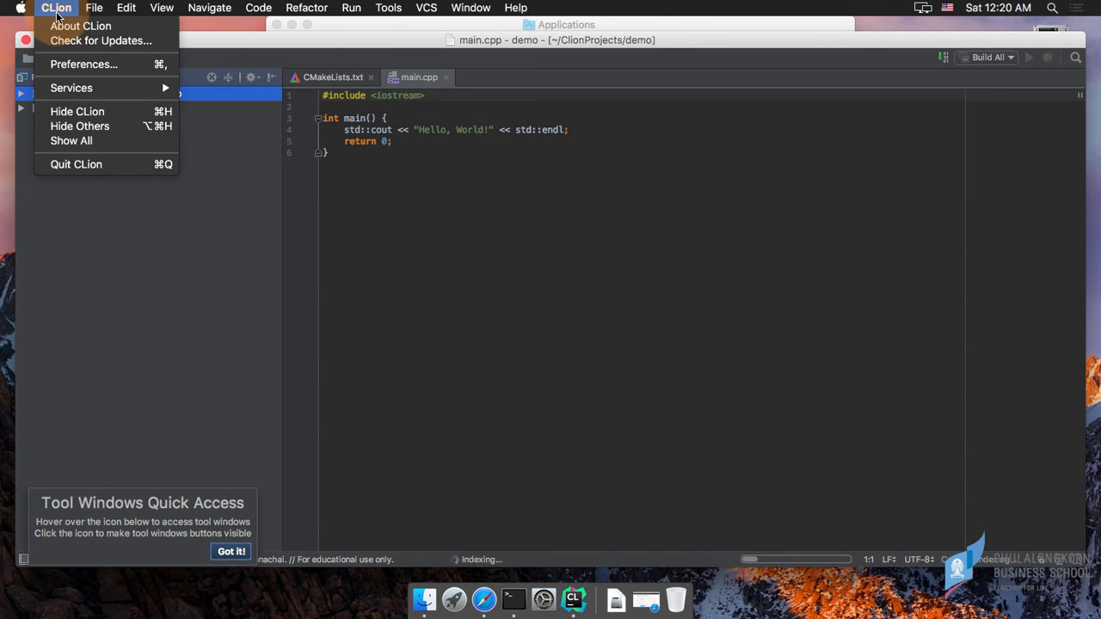
{"action": "left_click", "coordinate": [76, 66]}
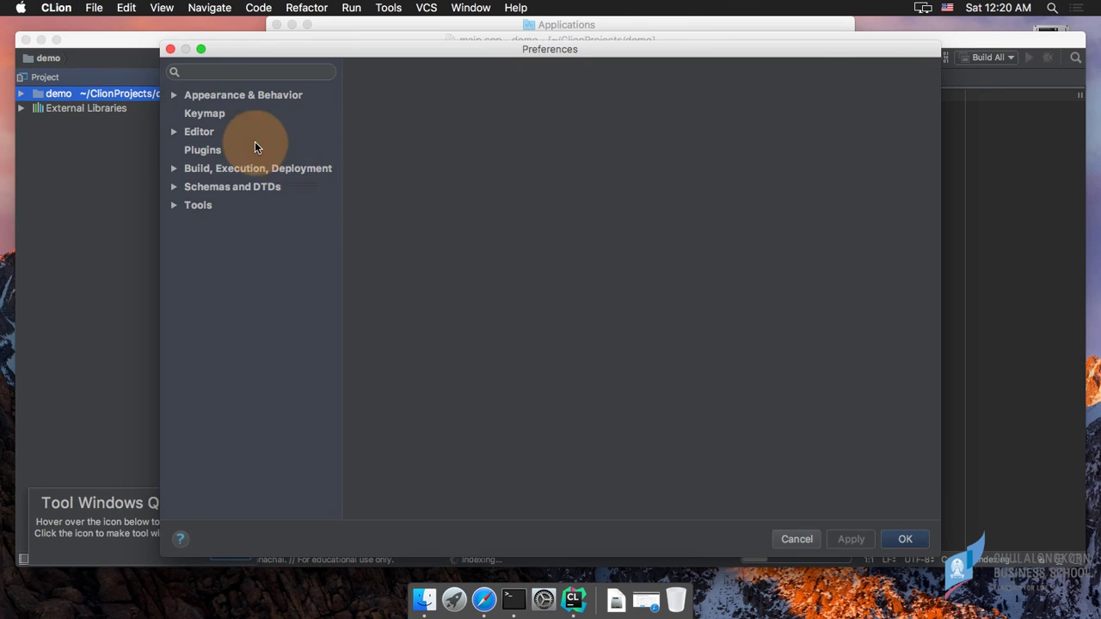
{"action": "left_click", "coordinate": [223, 94]}
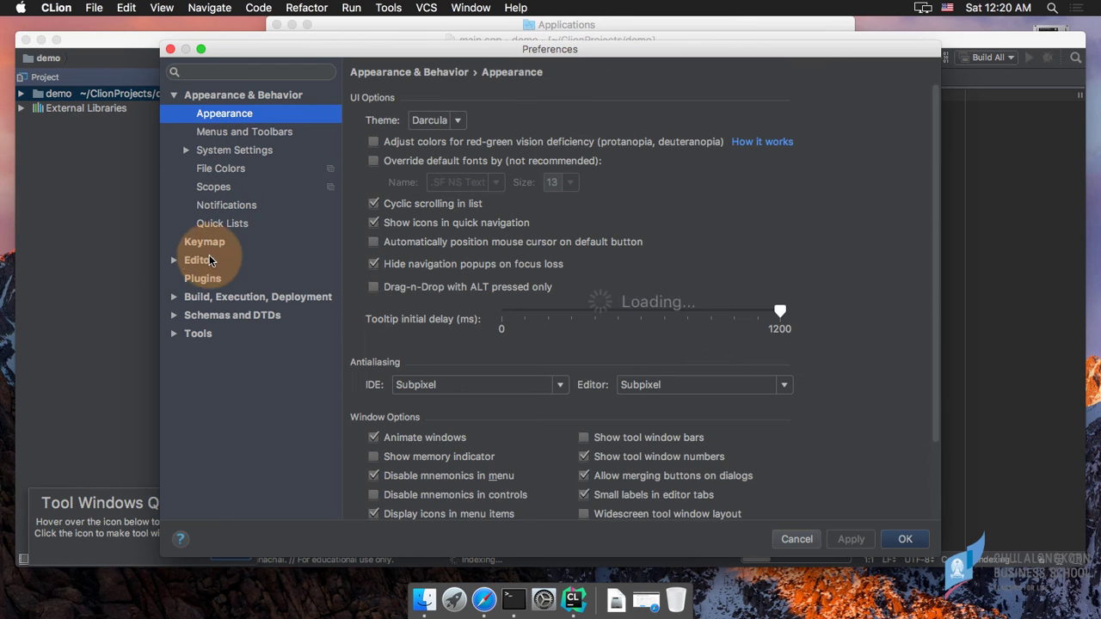
{"action": "left_click", "coordinate": [175, 261]}
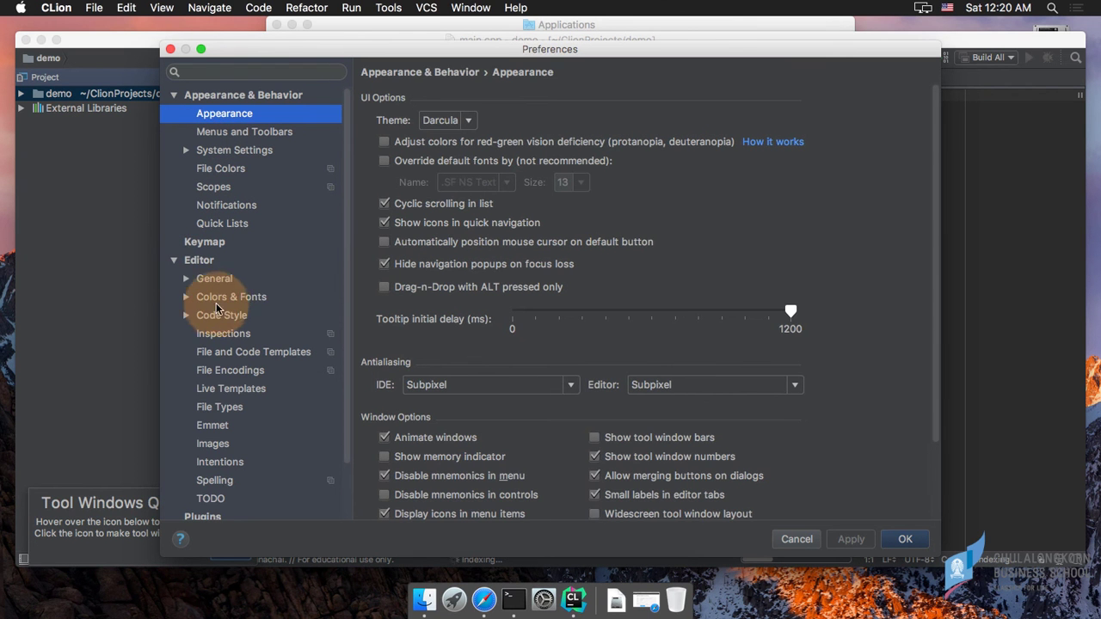
{"action": "left_click", "coordinate": [202, 298]}
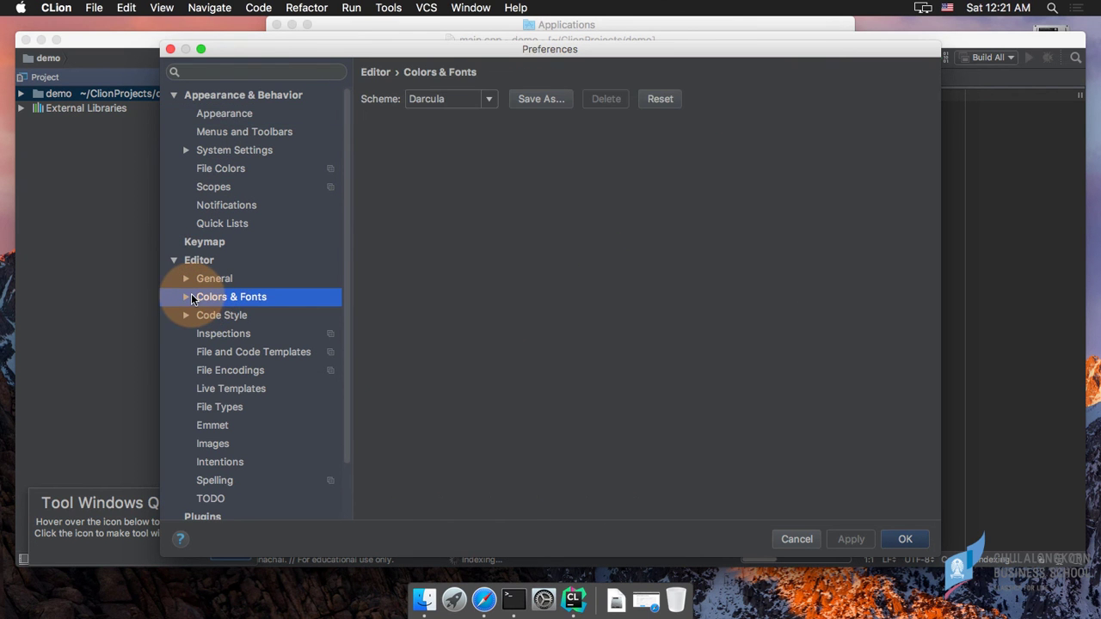
{"action": "left_click", "coordinate": [186, 297]}
{"action": "left_click", "coordinate": [220, 315]}
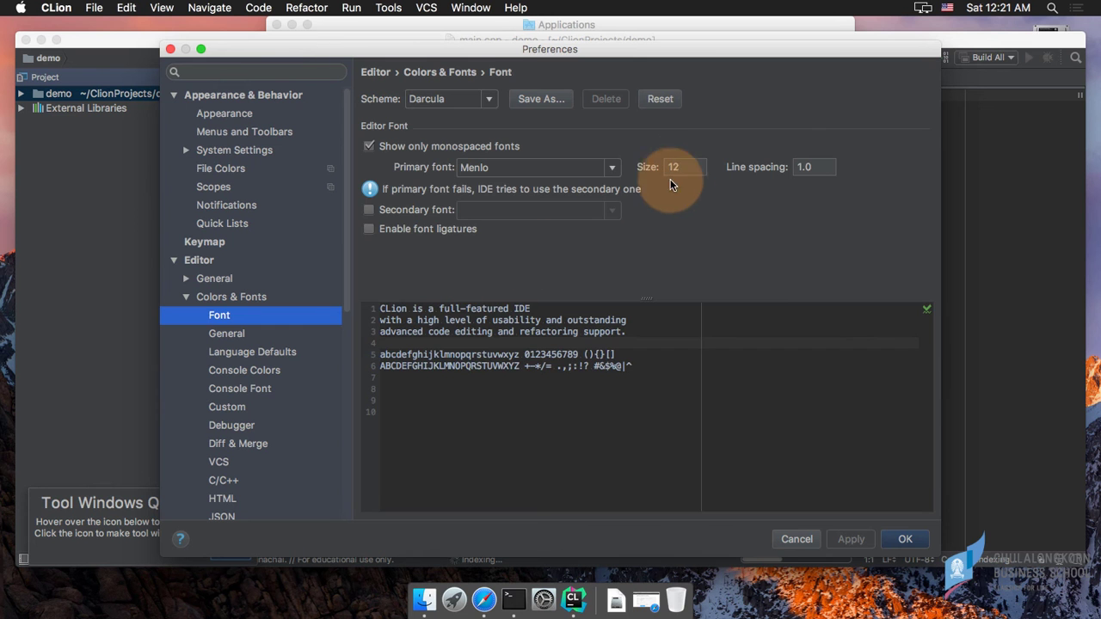
{"action": "left_click", "coordinate": [674, 167]}
{"action": "type", "text": "16"}
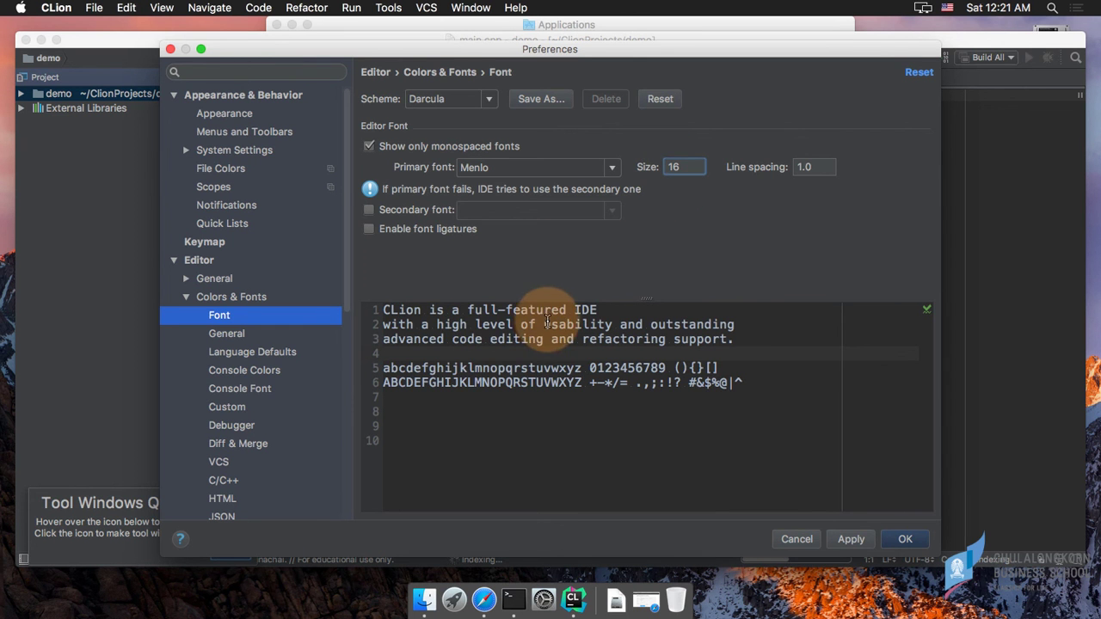
{"action": "left_click", "coordinate": [849, 540]}
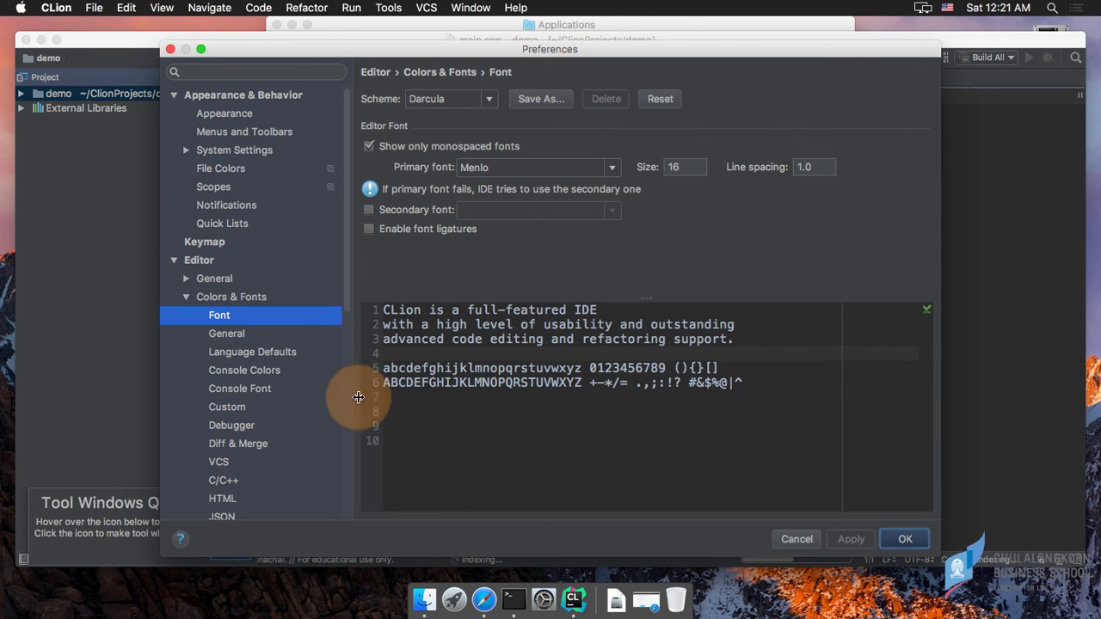
Step: Set the console font size to 16, apply it and close the preferences
{"action": "left_click", "coordinate": [241, 388]}
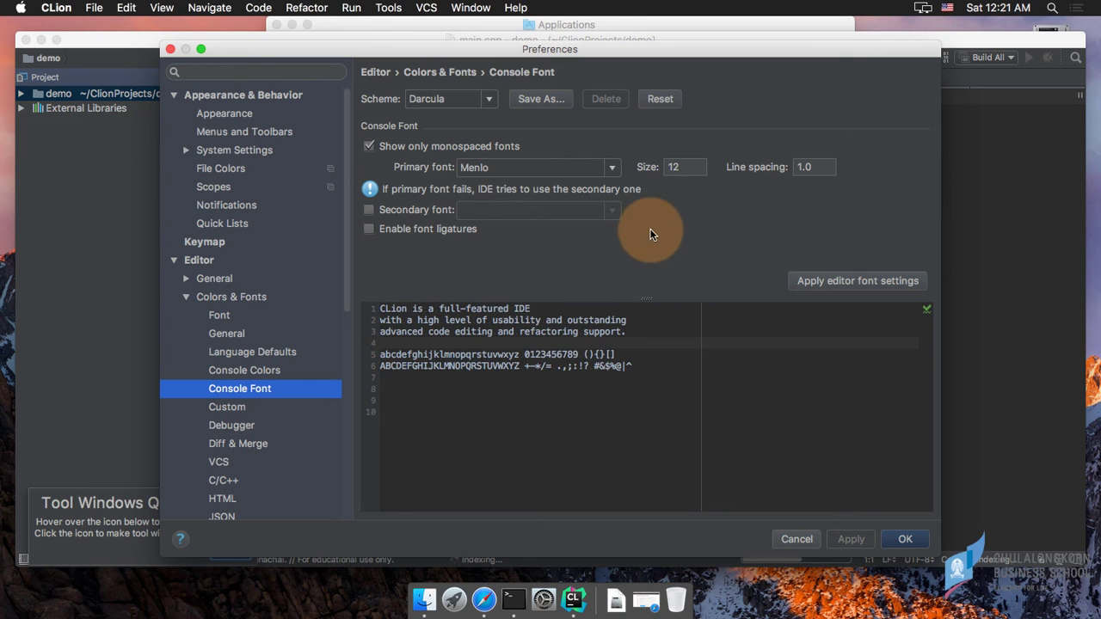
{"action": "type", "text": "16"}
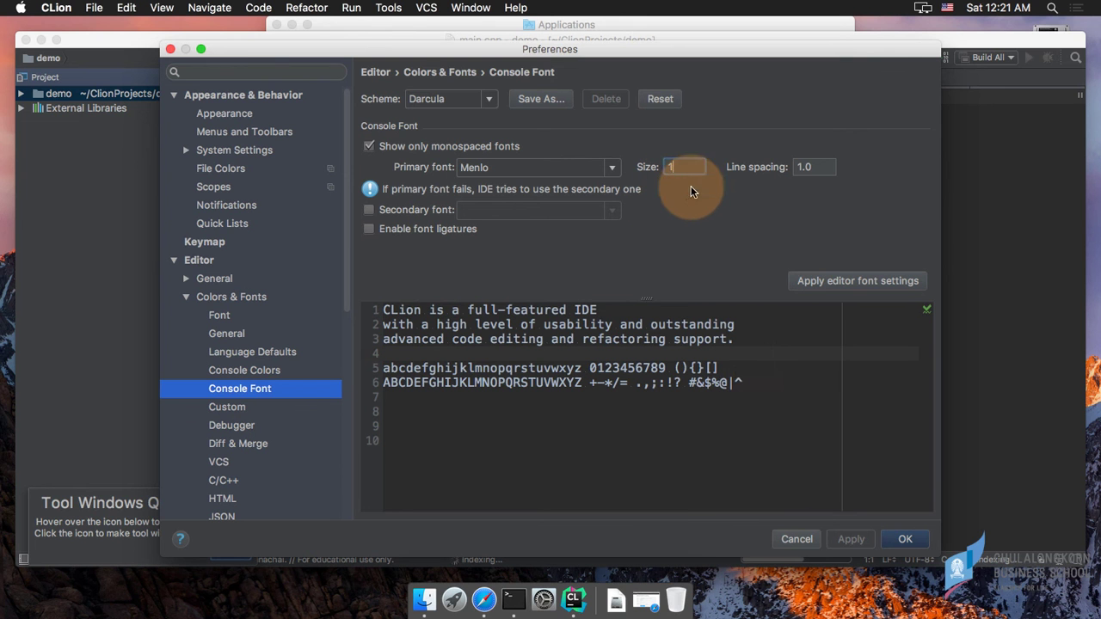
{"action": "left_click", "coordinate": [848, 520]}
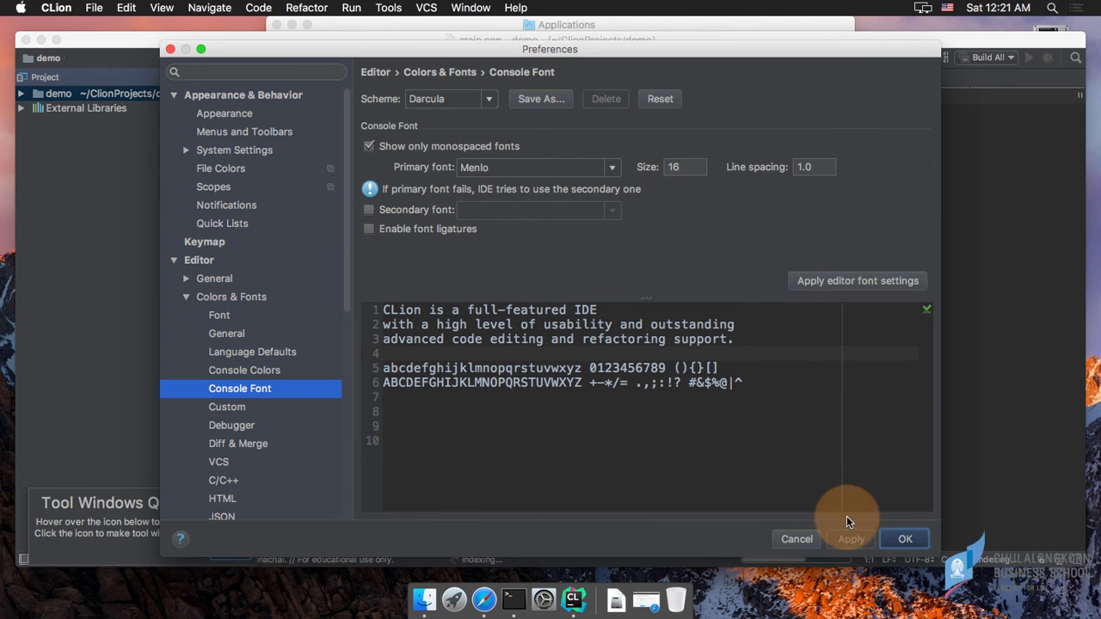
{"action": "left_click", "coordinate": [903, 539]}
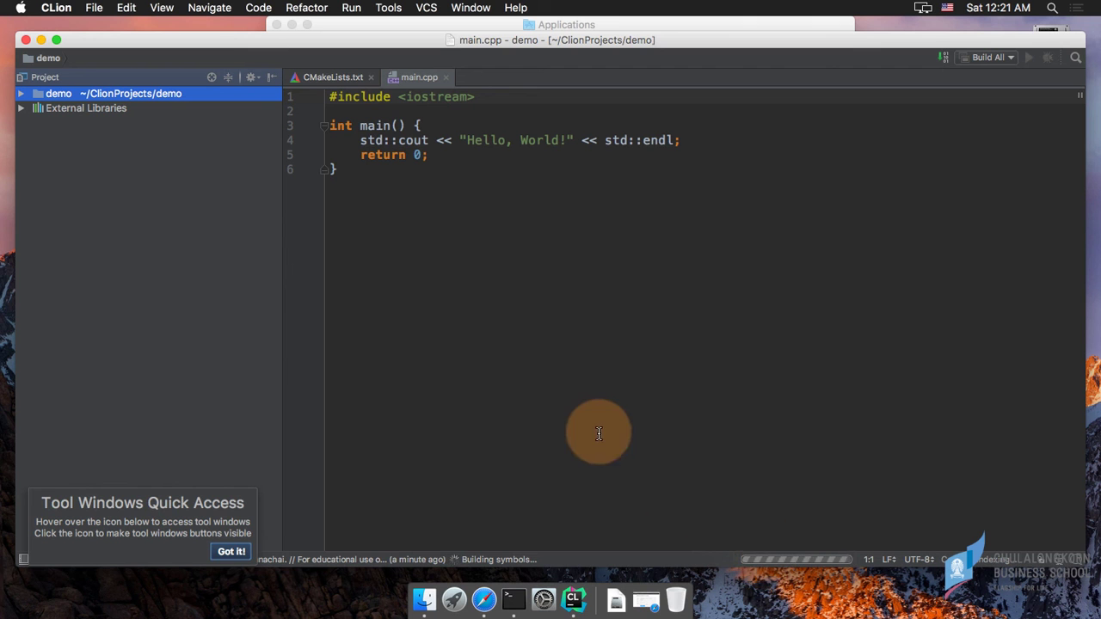
Step: Dismiss the Tool Windows Quick Access hint and expand the demo project folder to show its files
{"action": "left_click", "coordinate": [233, 549]}
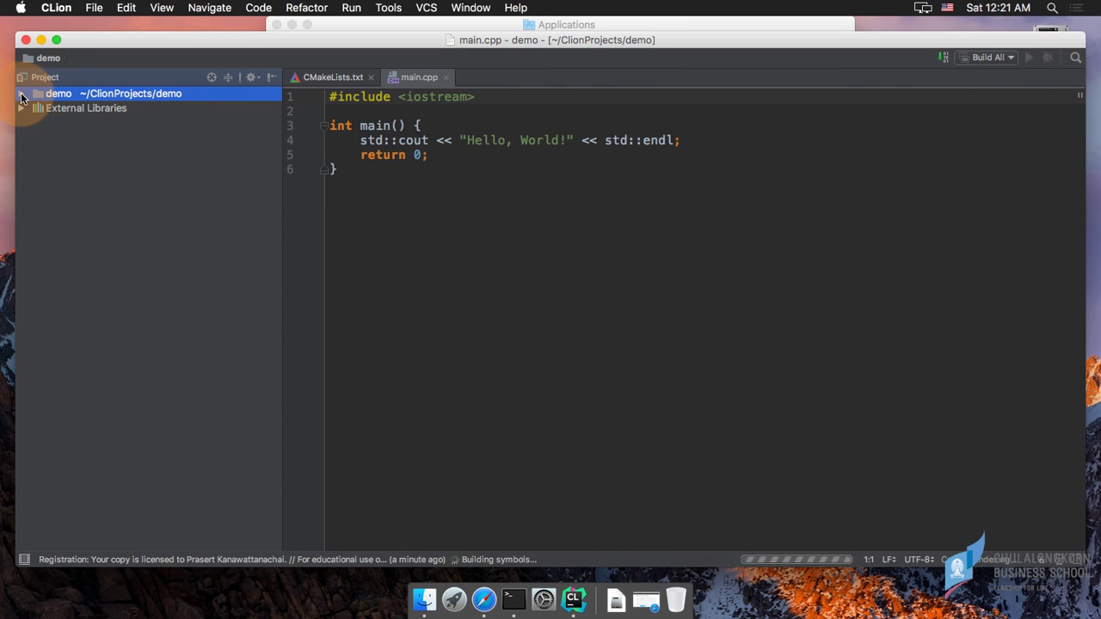
{"action": "left_click", "coordinate": [22, 94]}
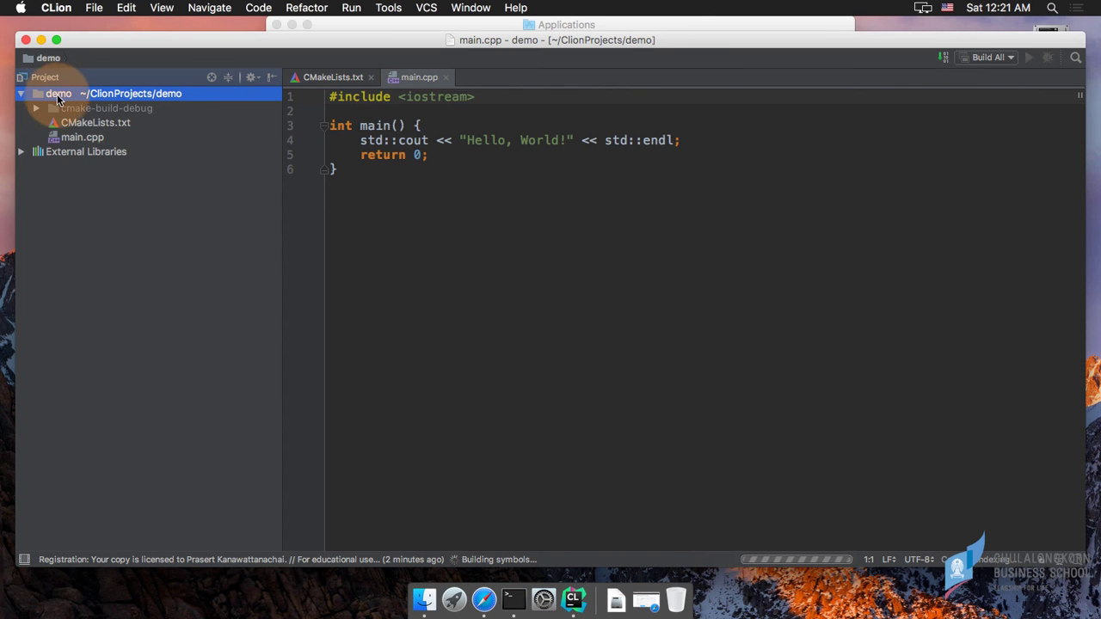